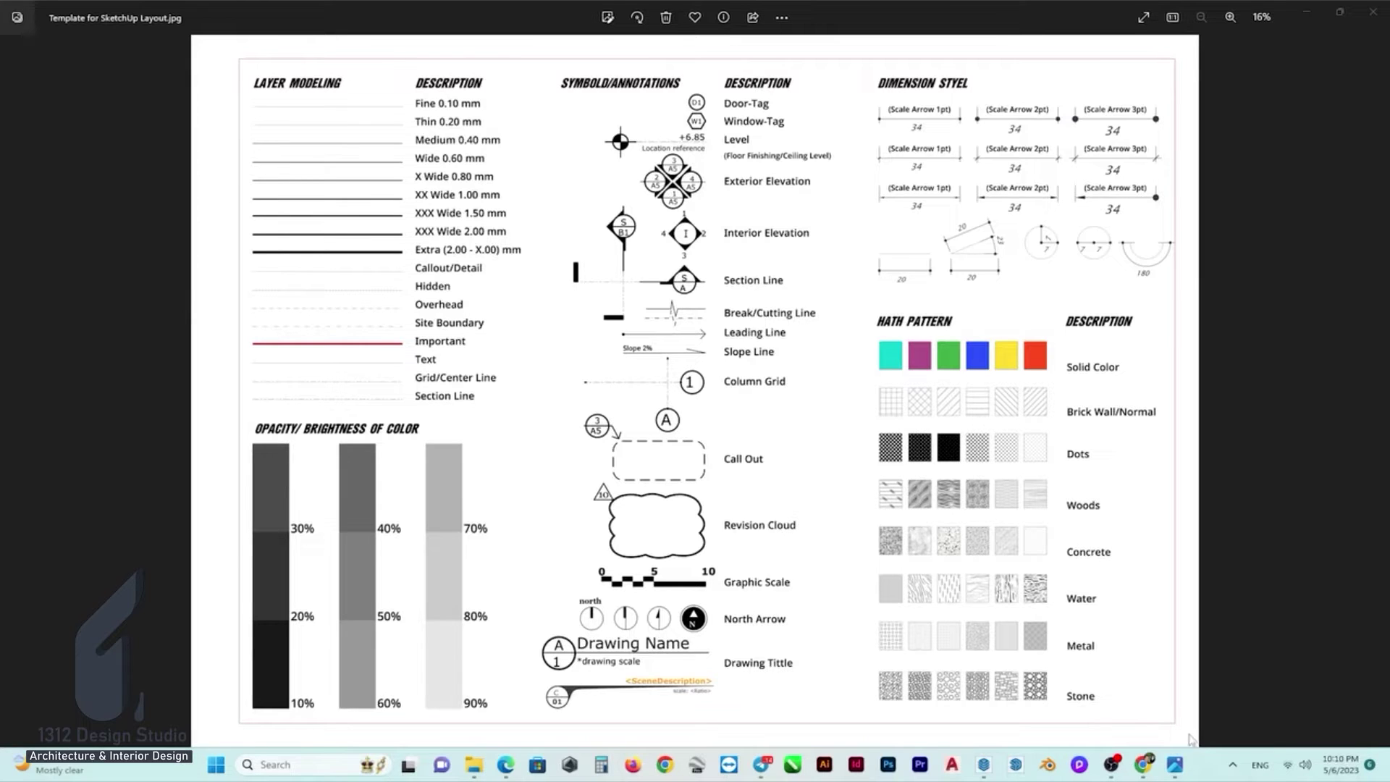
- Switch from the Photos viewer to the Desktop folder holding the Template for SketchUp Layout files
{"action": "left_click", "coordinate": [476, 766]}
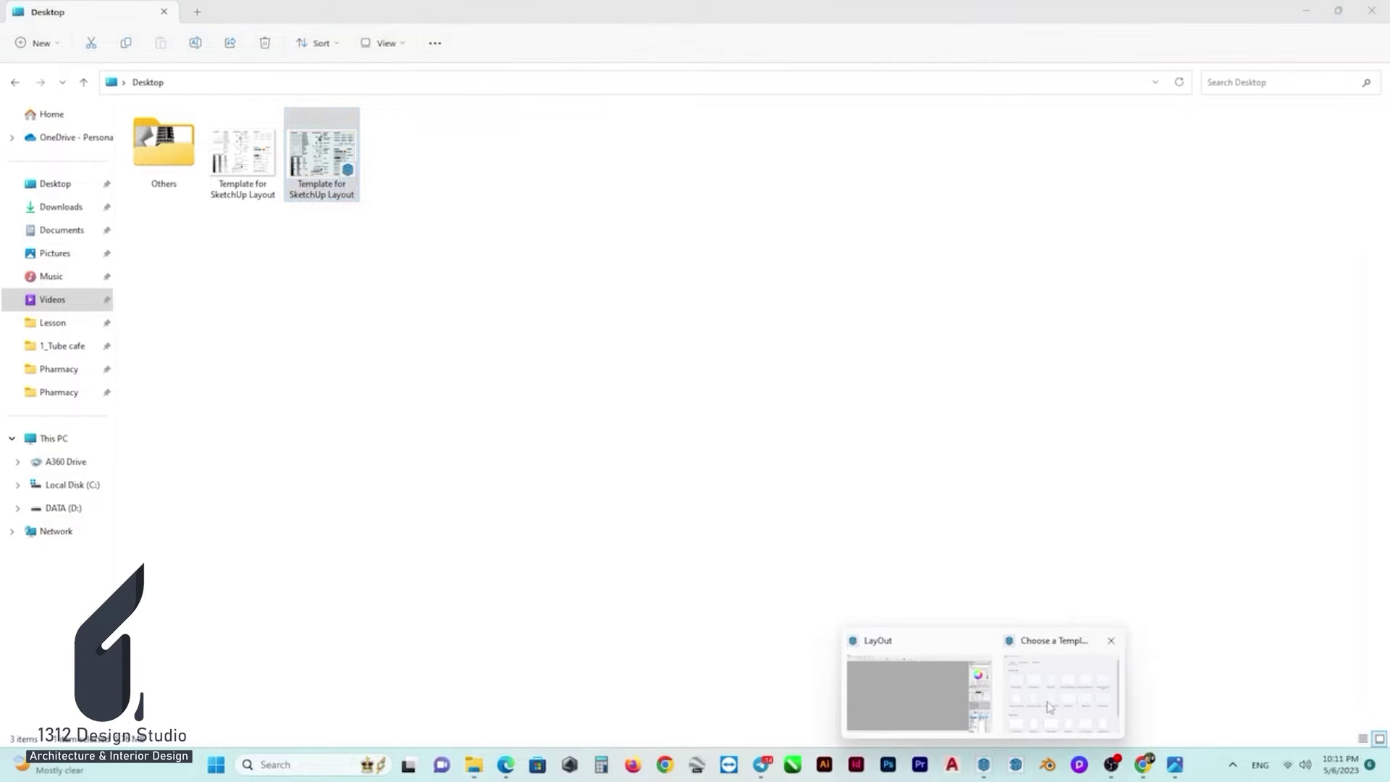
- Bring LayOut's Choose a Template window in front of File Explorer
{"action": "left_click", "coordinate": [1047, 702]}
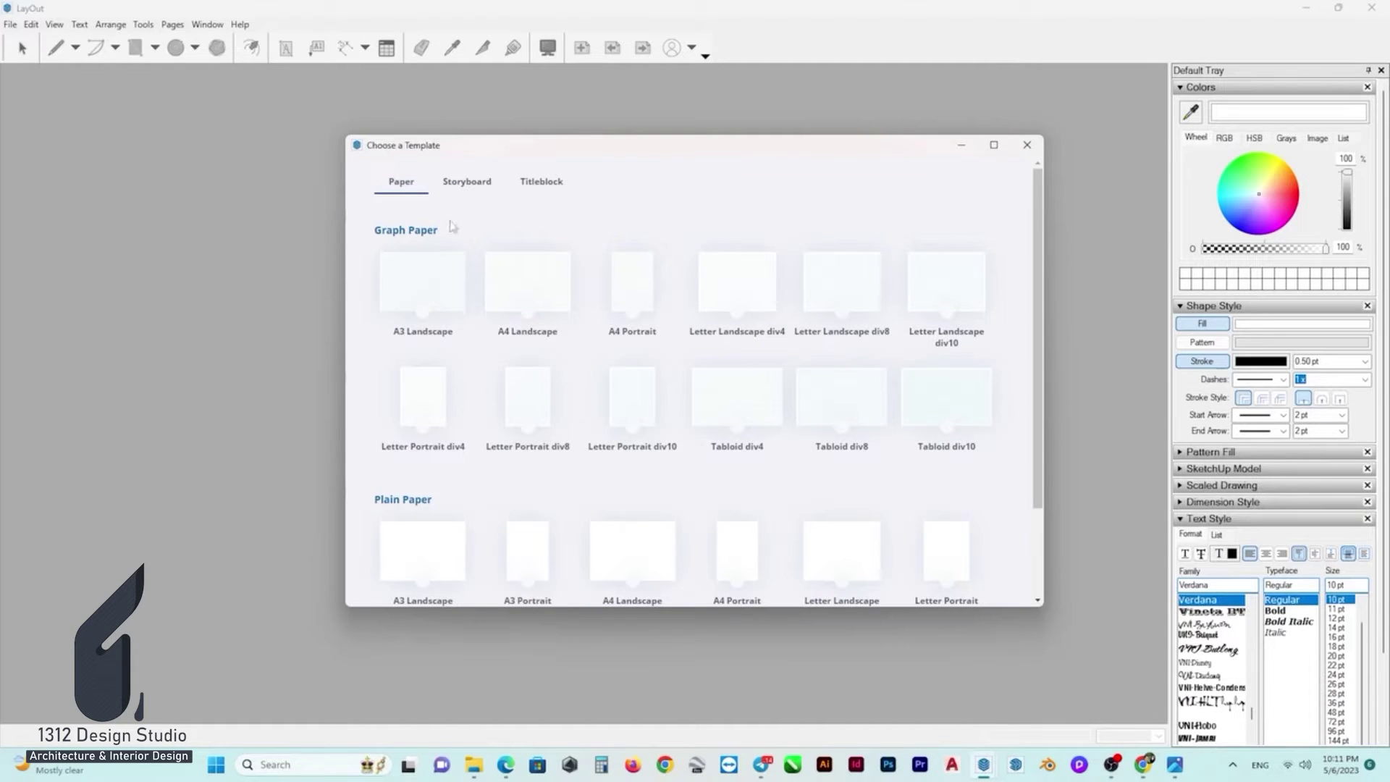
- Start an A3 Landscape graph-paper document, then open Template for SketchUp Layout from the Desktop
{"action": "left_click", "coordinate": [429, 295]}
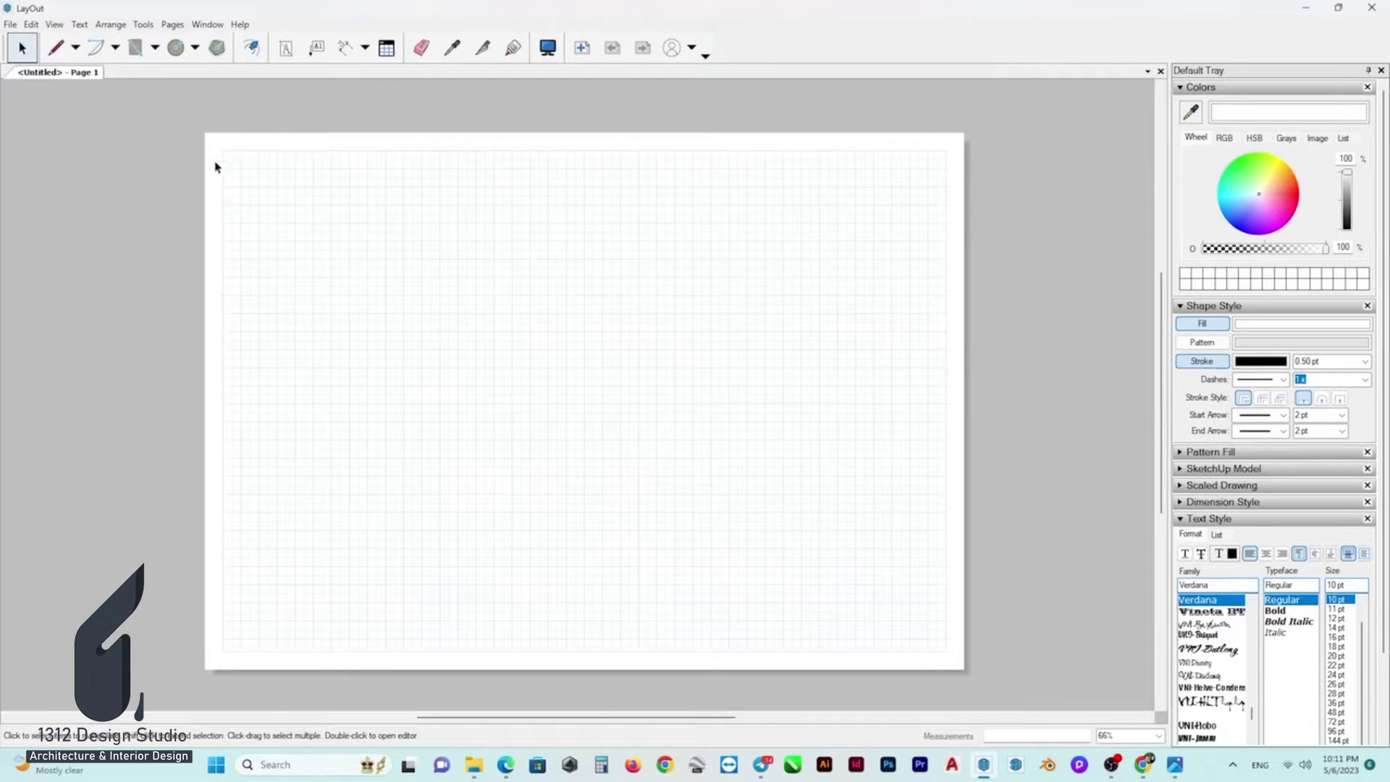
{"action": "left_click", "coordinate": [478, 766]}
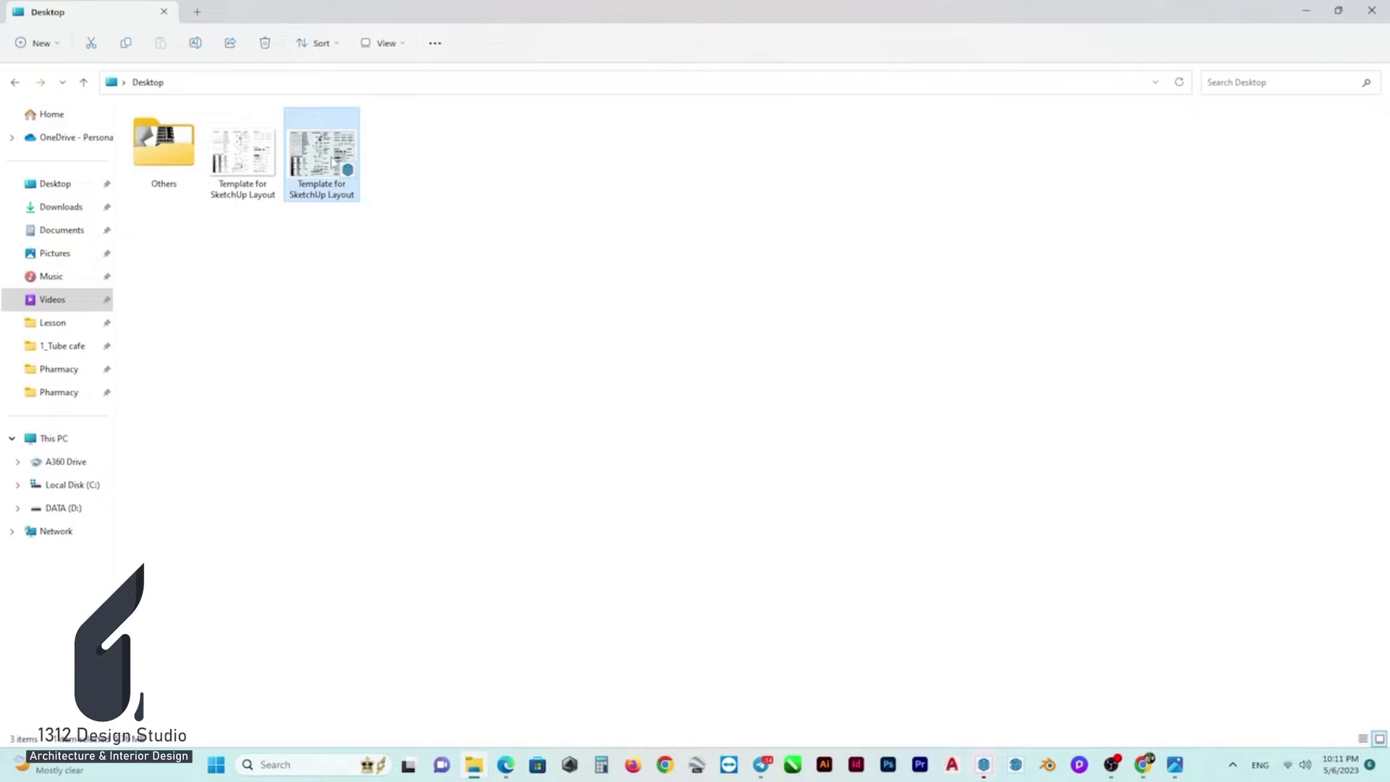
{"action": "mouse_move", "coordinate": [321, 158]}
{"action": "left_click", "coordinate": [981, 762]}
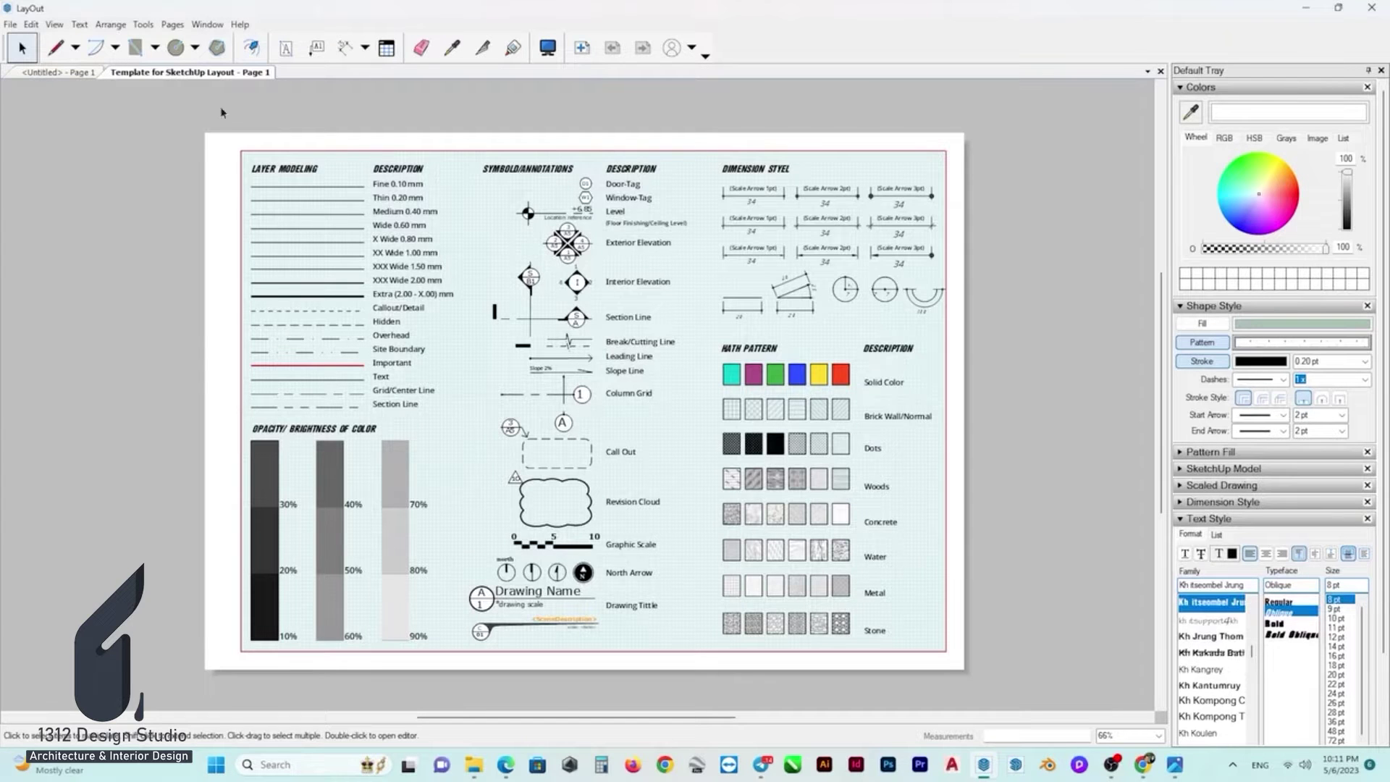
- Save the symbol sheet as a template named 'Layout Template' and close that document
{"action": "left_click", "coordinate": [10, 25]}
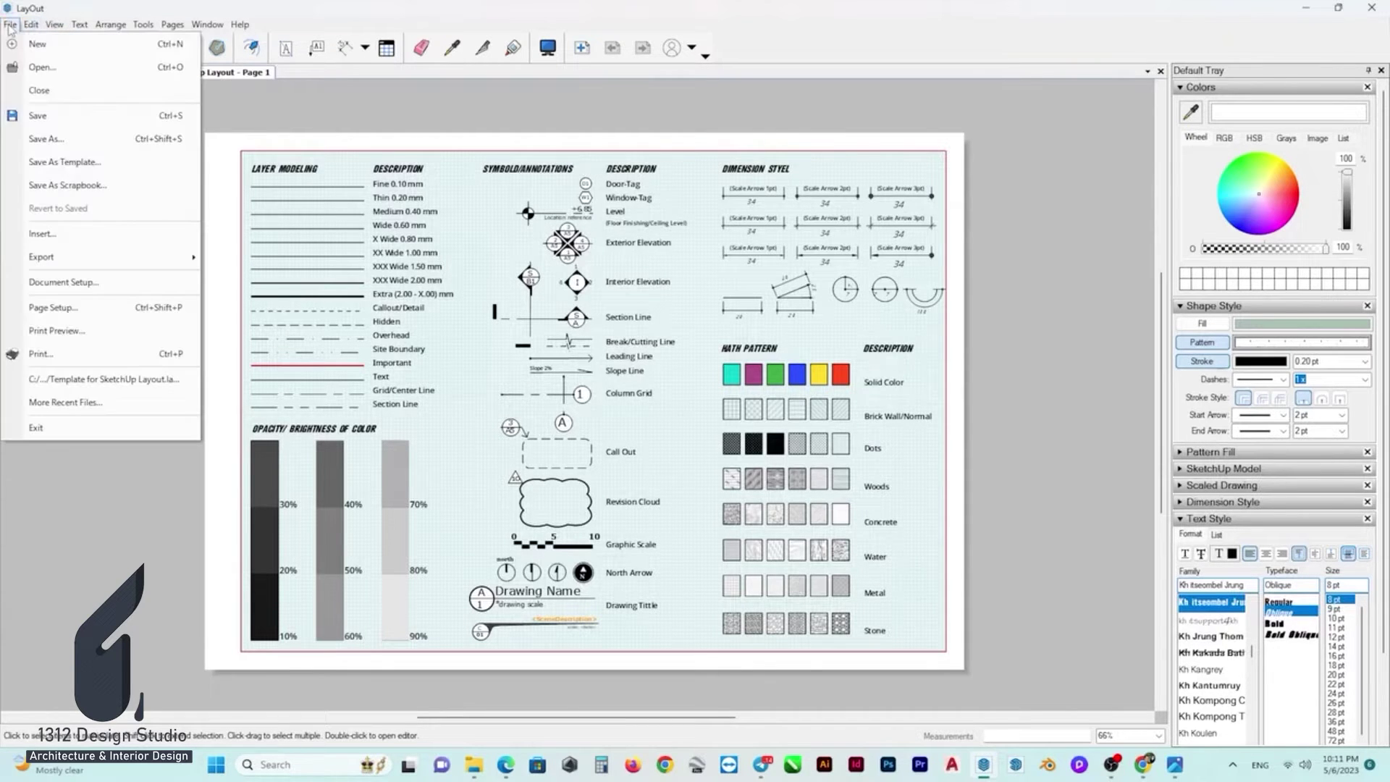
{"action": "left_click", "coordinate": [95, 164]}
{"action": "type", "text": "Layout Template"}
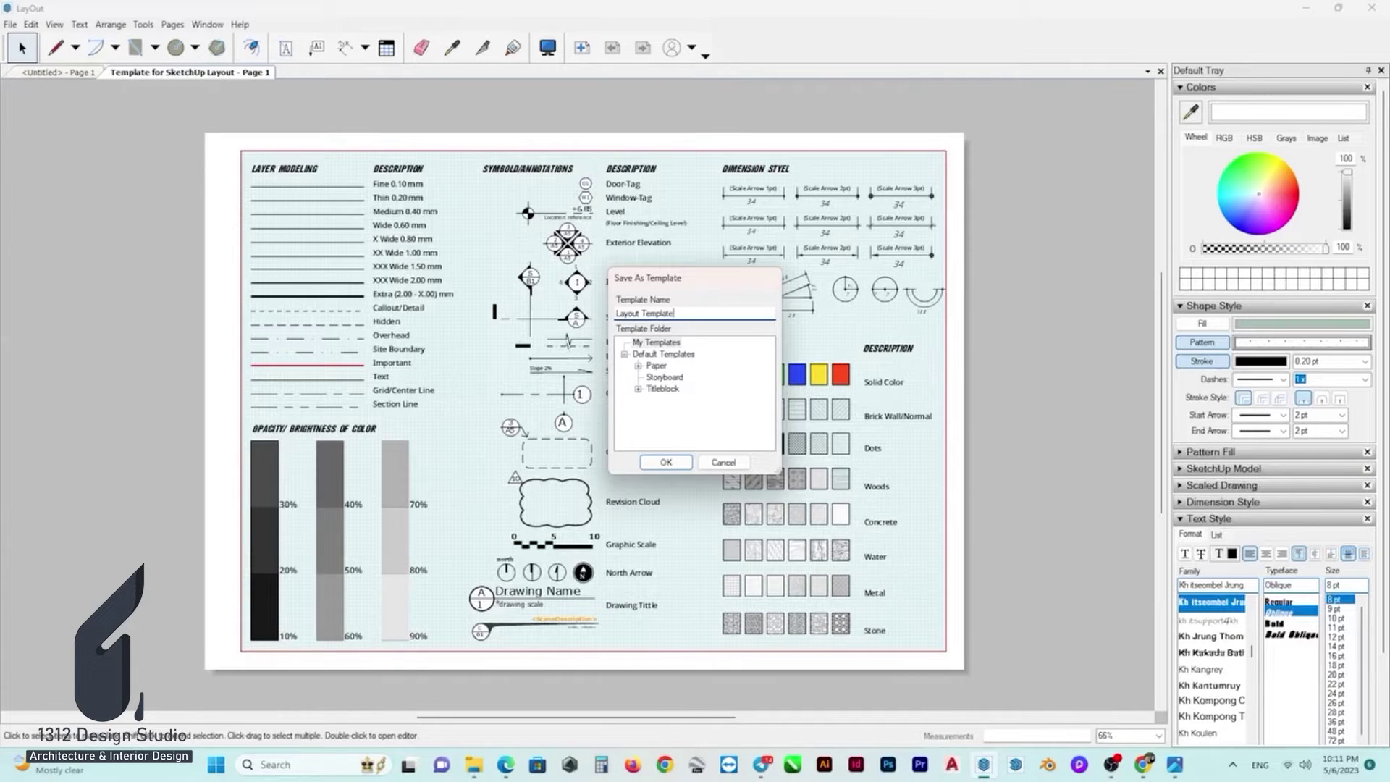
{"action": "left_click", "coordinate": [685, 462]}
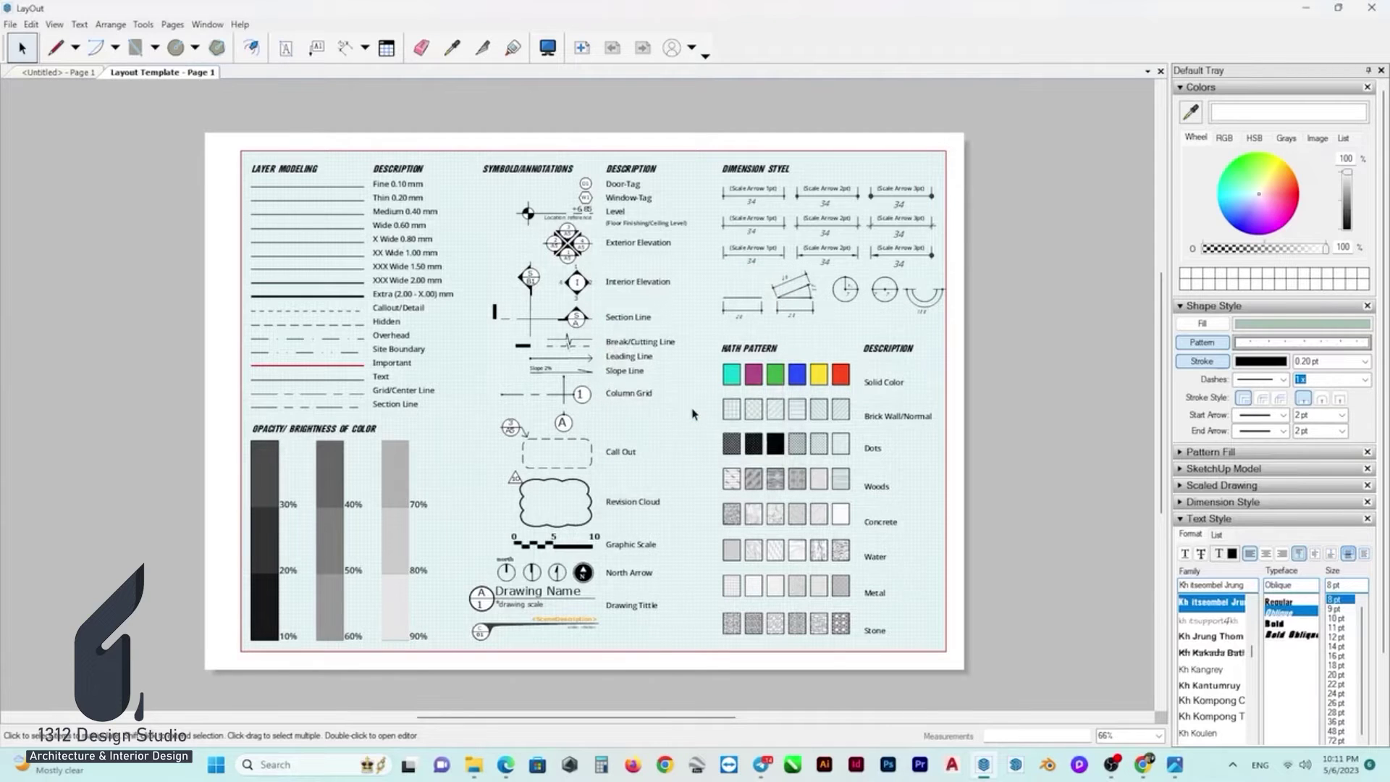
{"action": "right_click", "coordinate": [197, 80]}
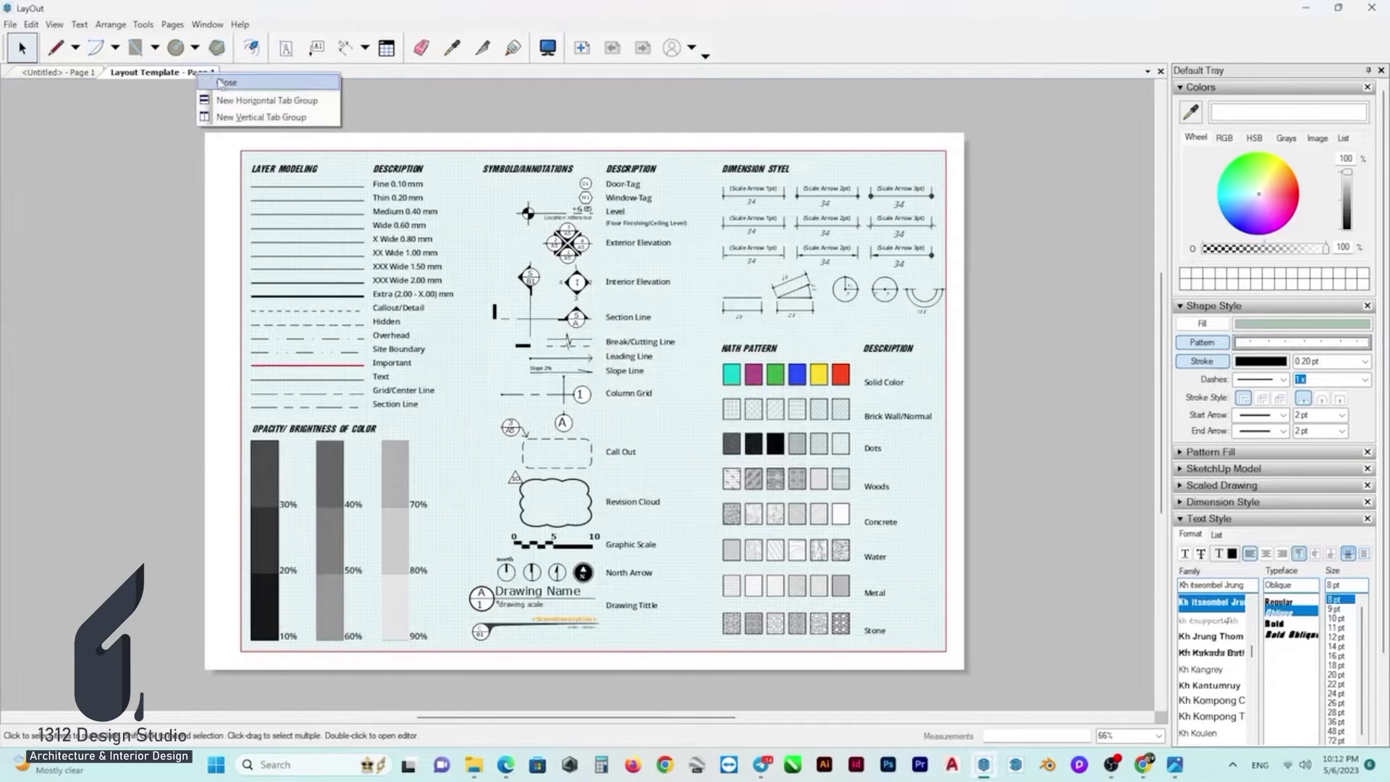
{"action": "left_click", "coordinate": [225, 83]}
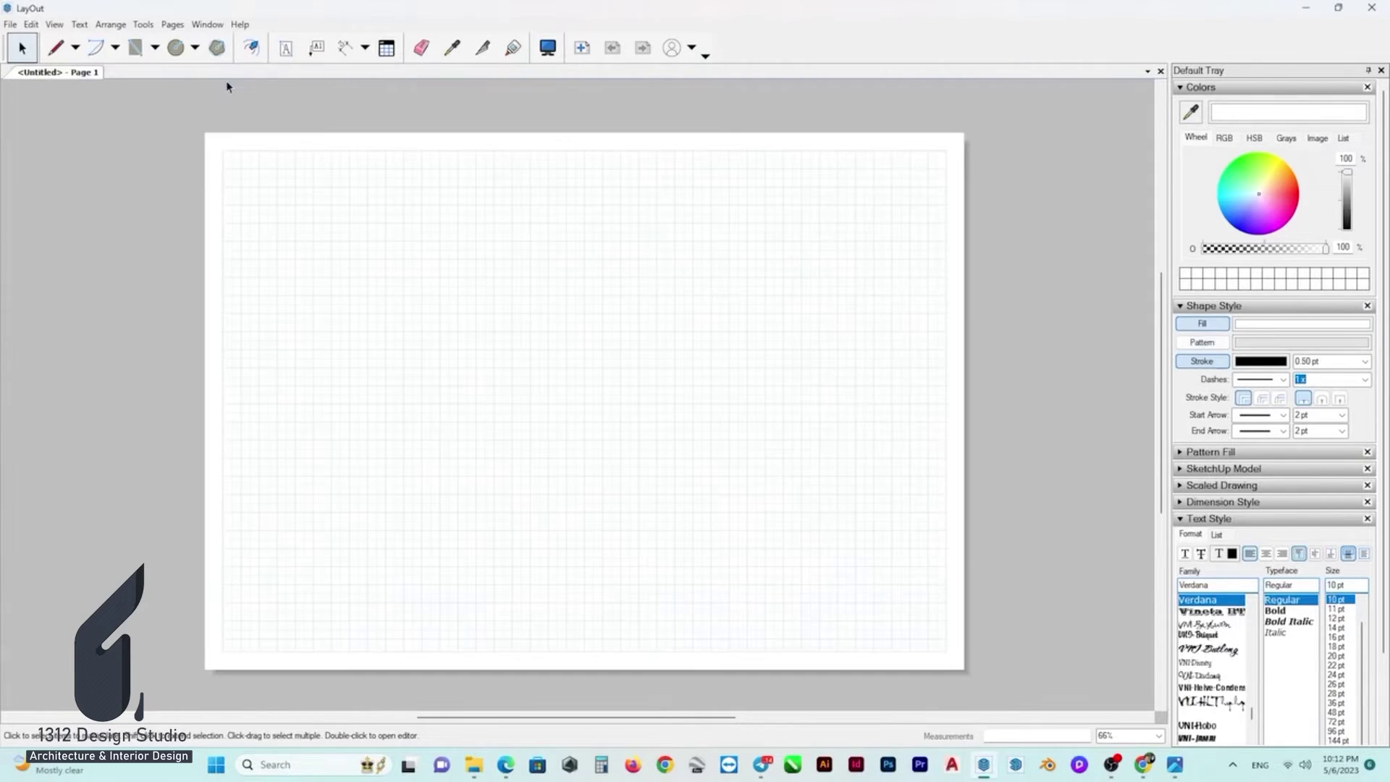
- Create a new document from 'Layout Template' under My templates
{"action": "left_click", "coordinate": [11, 25]}
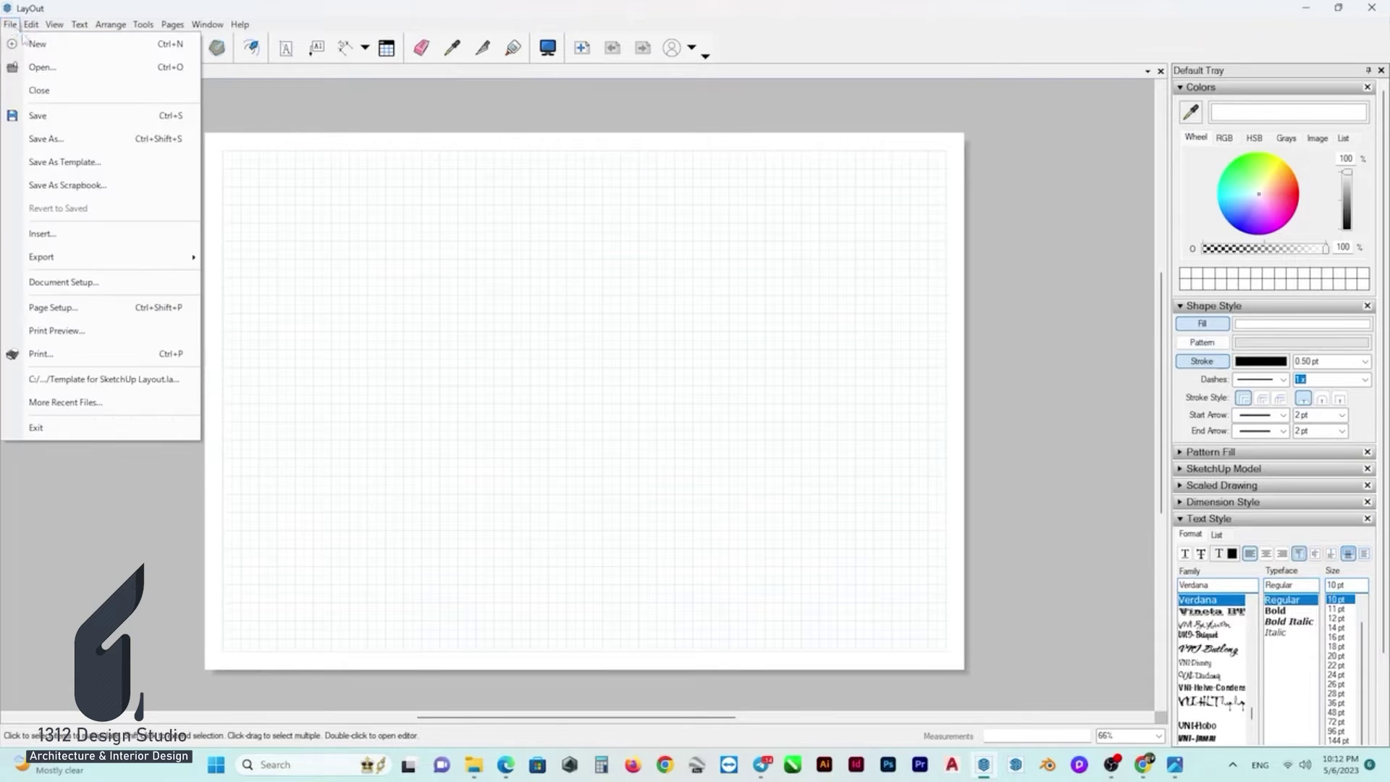
{"action": "left_click", "coordinate": [84, 51]}
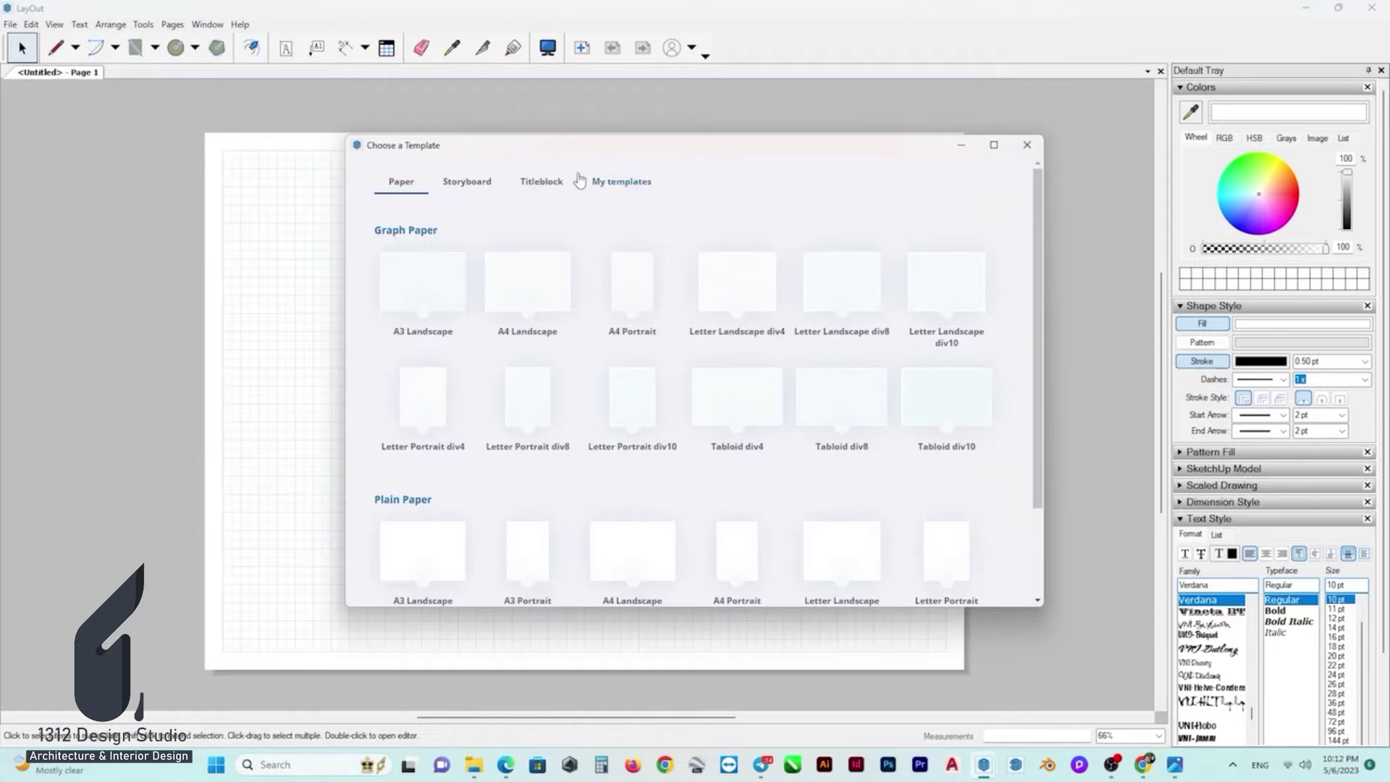
{"action": "left_click", "coordinate": [626, 187]}
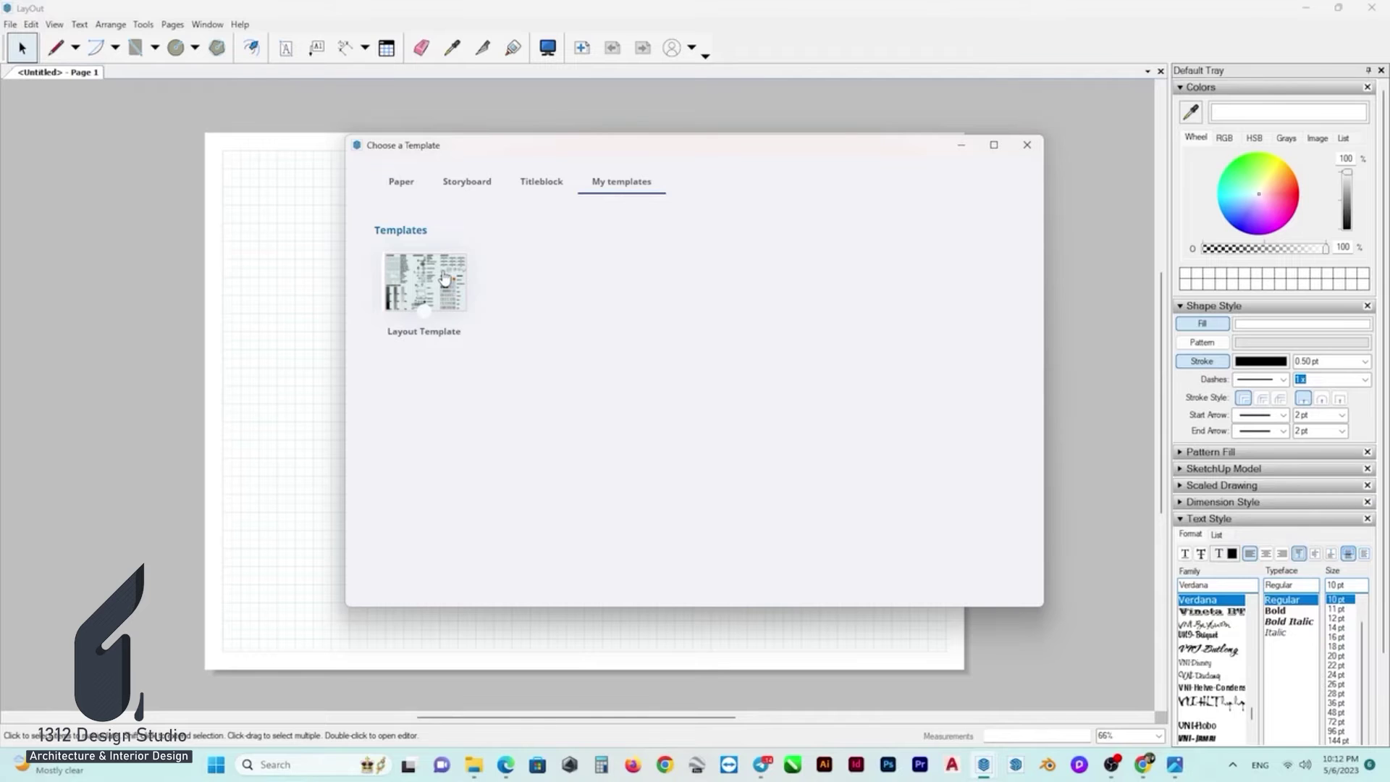
{"action": "double_click", "coordinate": [444, 279]}
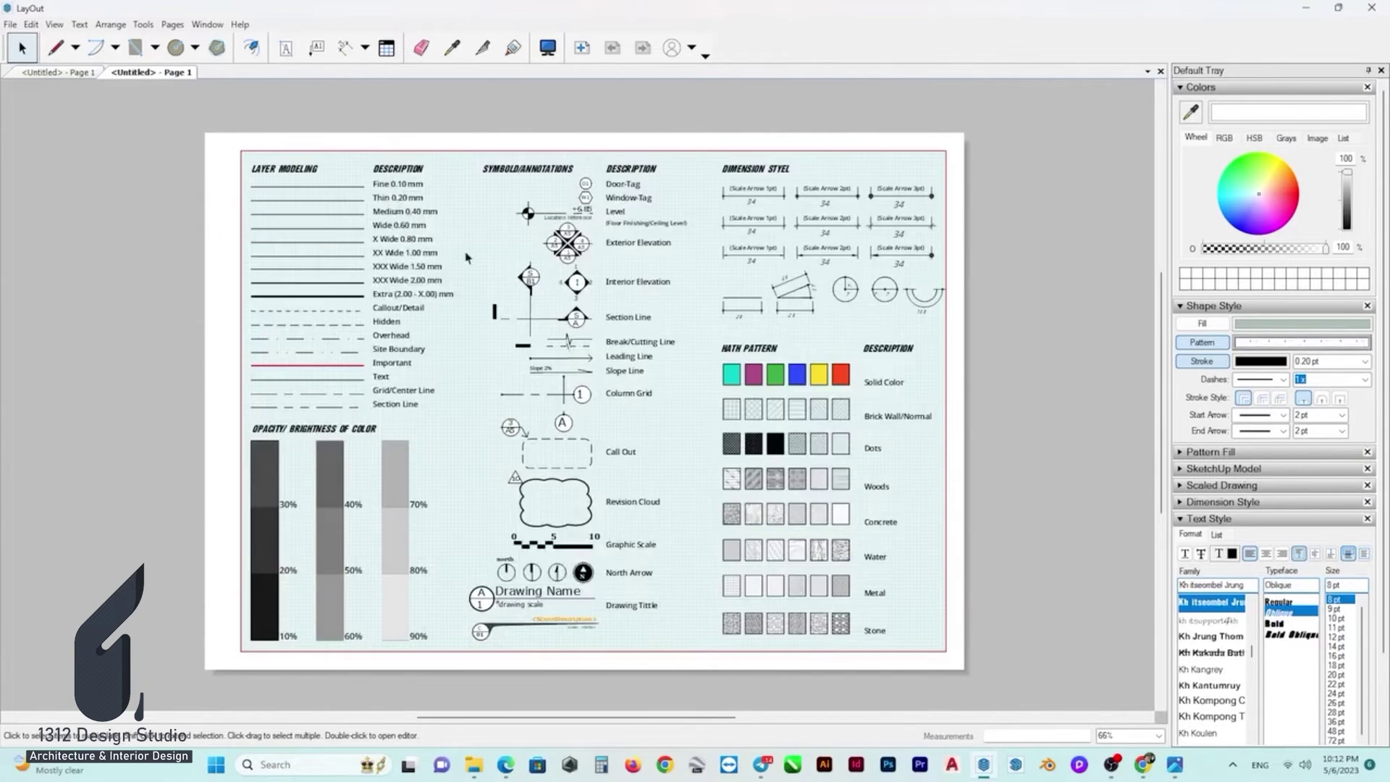
- Zoom in on the symbols column and select the Section Line symbol for copying
{"action": "scroll", "coordinate": [308, 243], "scroll_direction": "up", "scroll_amount": 1}
{"action": "scroll", "coordinate": [567, 206], "scroll_direction": "up", "scroll_amount": 1}
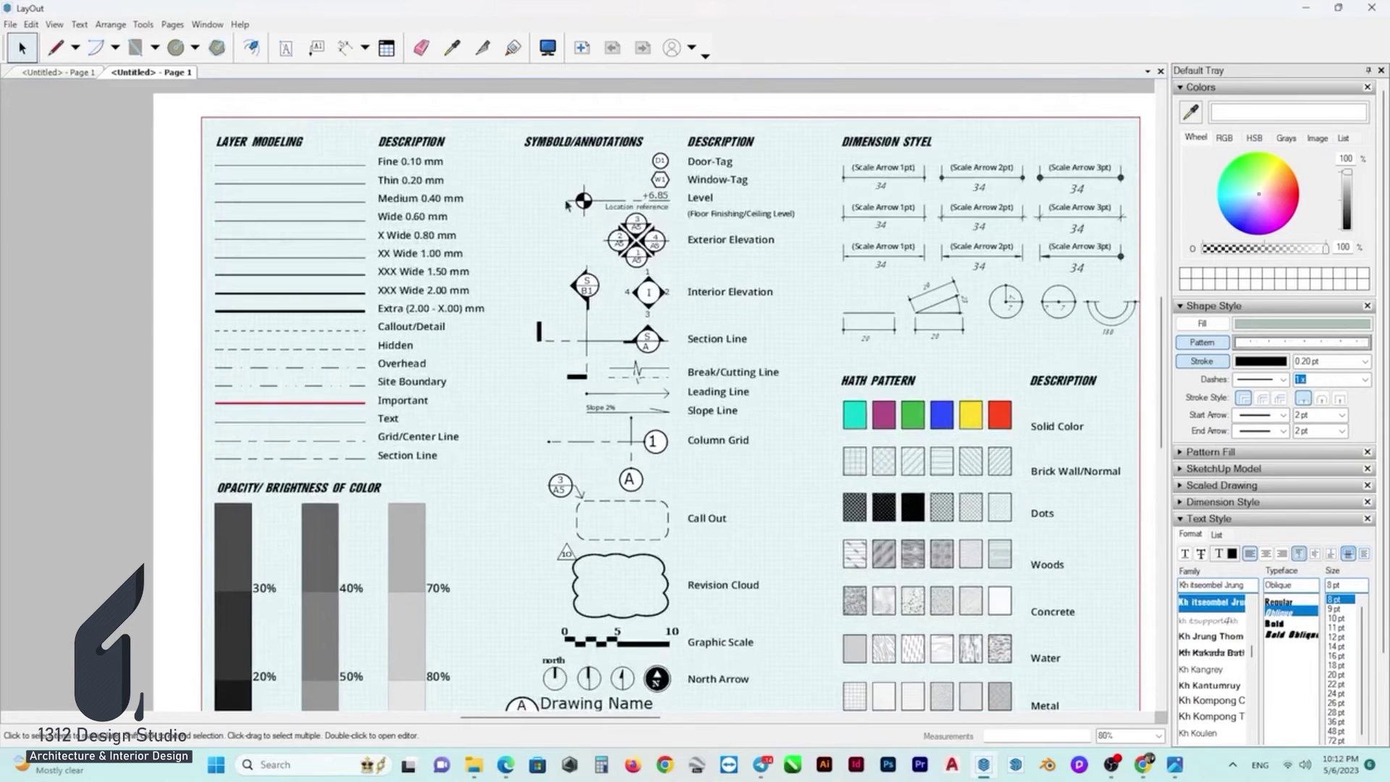
{"action": "scroll", "coordinate": [567, 206], "scroll_direction": "up", "scroll_amount": 1}
{"action": "scroll", "coordinate": [652, 326], "scroll_direction": "up", "scroll_amount": 1}
{"action": "scroll", "coordinate": [695, 358], "scroll_direction": "up", "scroll_amount": 1}
{"action": "scroll", "coordinate": [640, 379], "scroll_direction": "up", "scroll_amount": 1}
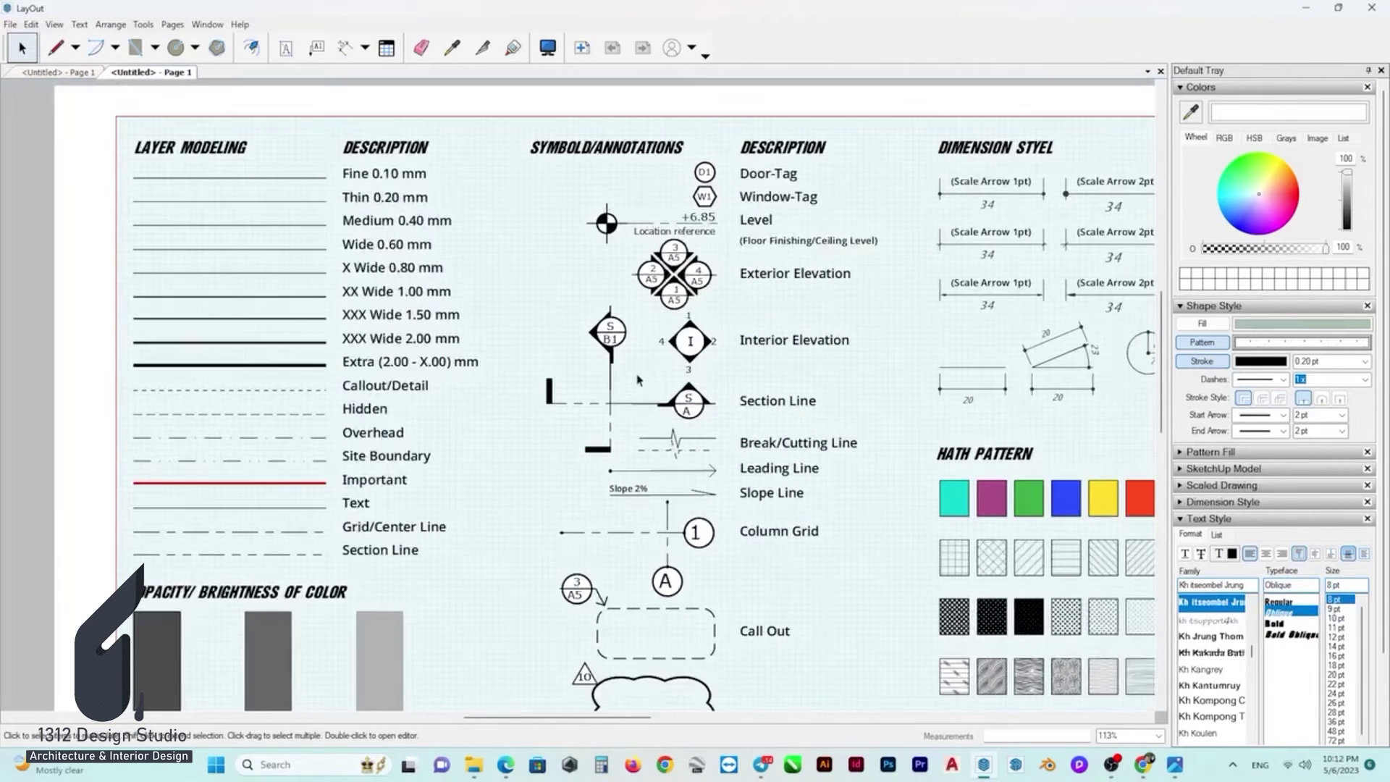
{"action": "left_click", "coordinate": [612, 397]}
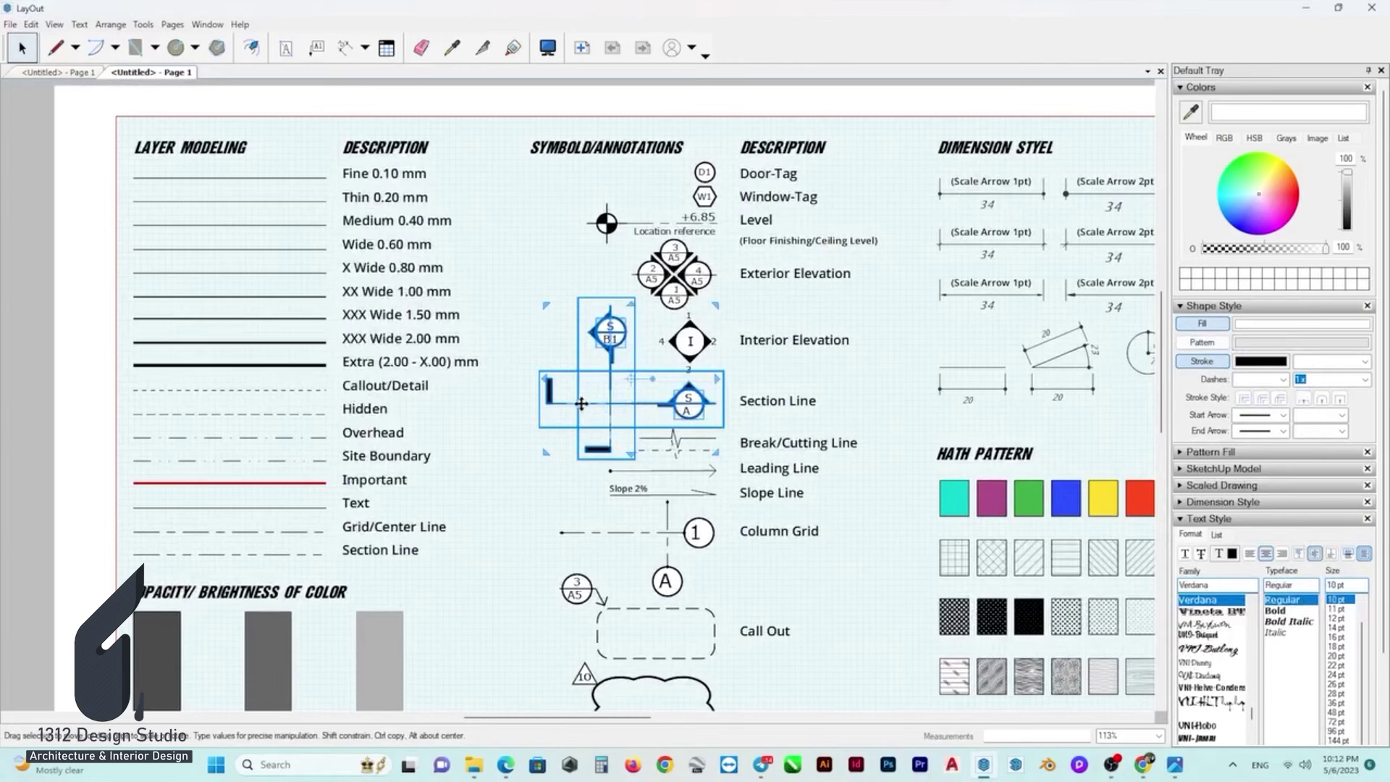
- Paste the Section Line symbol onto the blank graph-paper page
{"action": "left_click", "coordinate": [43, 75]}
{"action": "scroll", "coordinate": [552, 460], "scroll_direction": "down", "scroll_amount": 1}
{"action": "scroll", "coordinate": [553, 460], "scroll_direction": "down", "scroll_amount": 1}
{"action": "key", "text": "ctrl+v"}
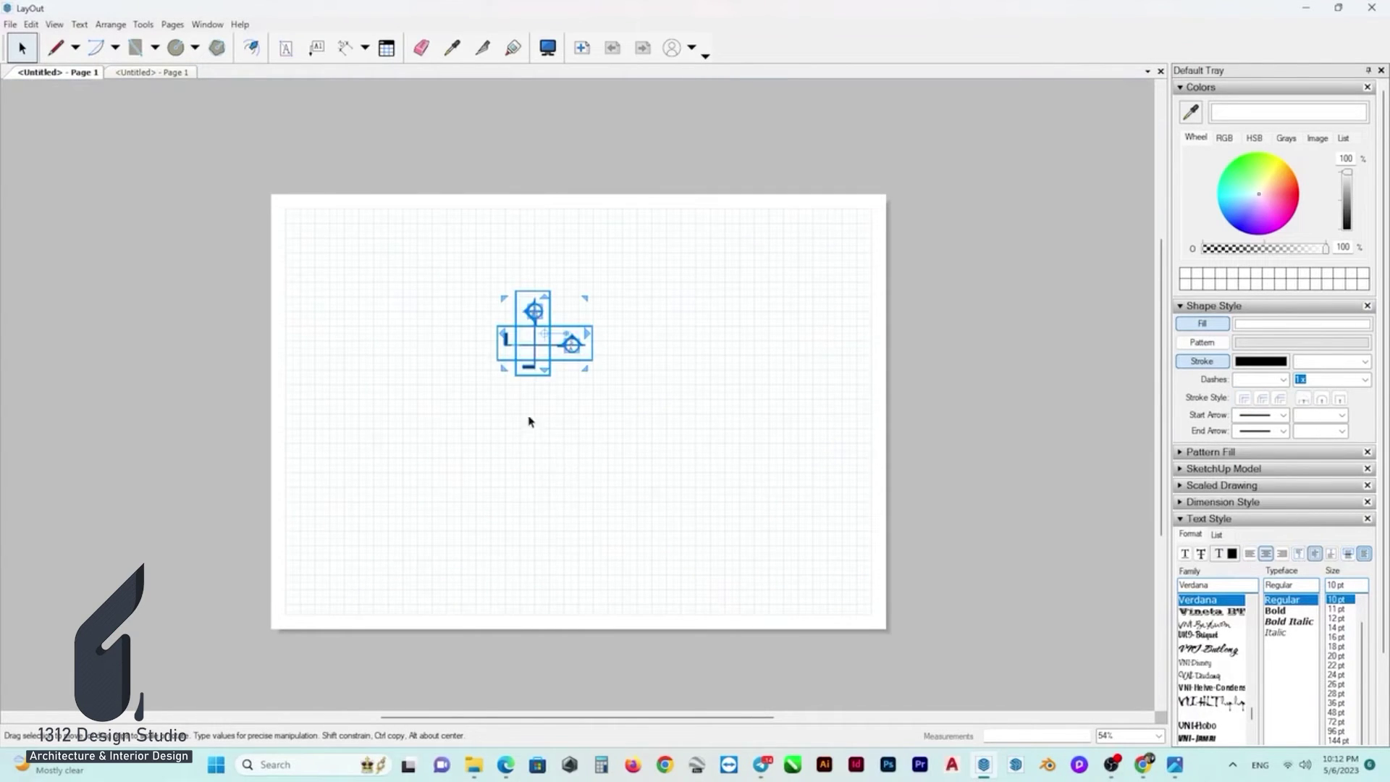
{"action": "left_click", "coordinate": [552, 410]}
{"action": "scroll", "coordinate": [550, 362], "scroll_direction": "up", "scroll_amount": 1}
{"action": "scroll", "coordinate": [547, 337], "scroll_direction": "up", "scroll_amount": 3}
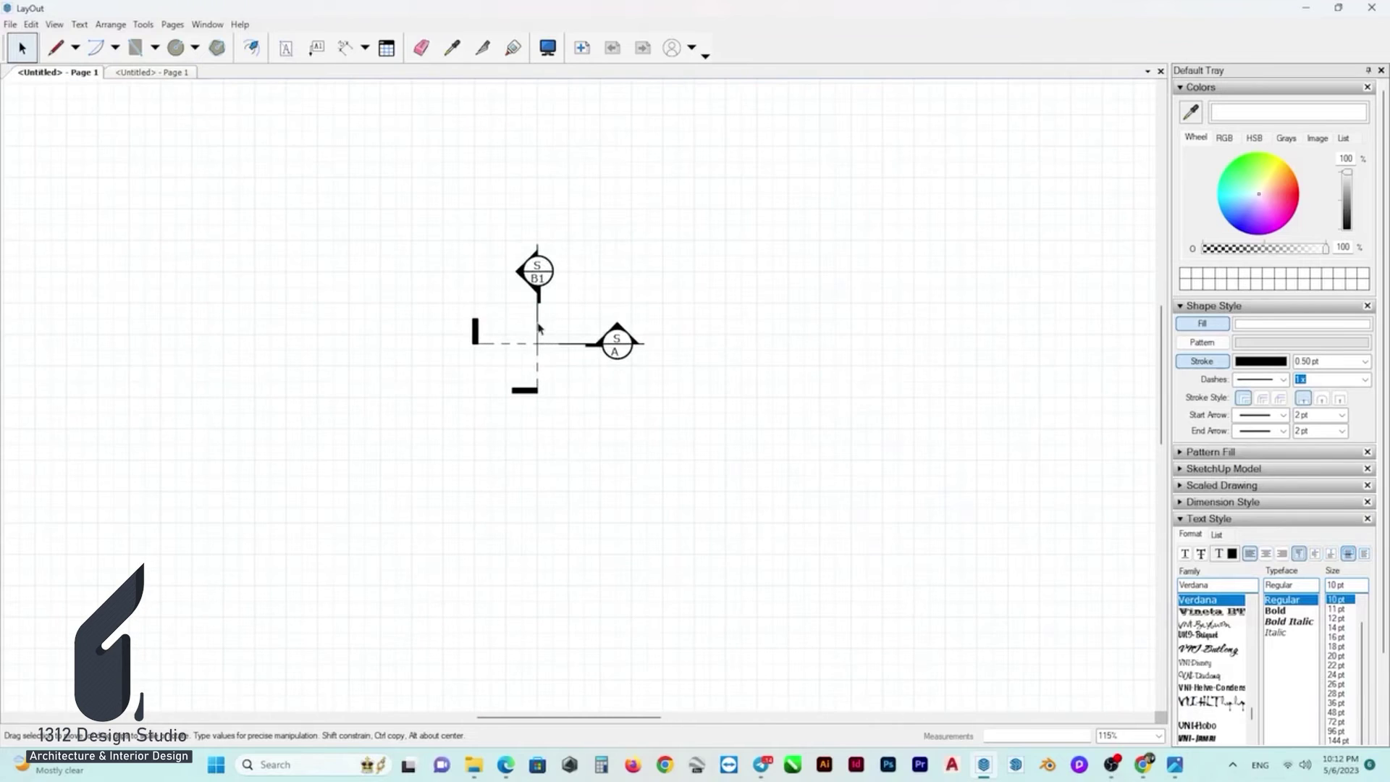
- Move the horizontal section line's end mark about 52 mm left, away from its dashed line
{"action": "left_click", "coordinate": [536, 325]}
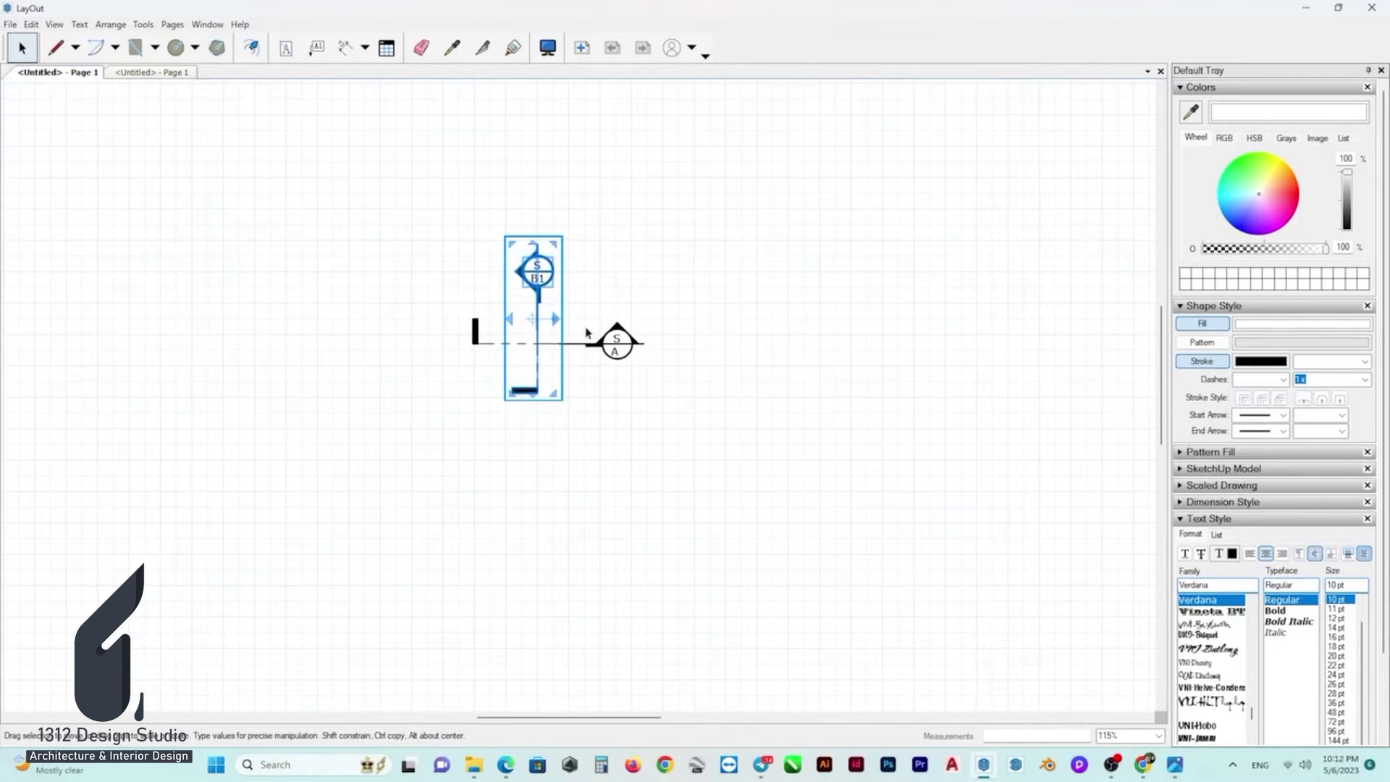
{"action": "scroll", "coordinate": [569, 388], "scroll_direction": "down", "scroll_amount": 1}
{"action": "scroll", "coordinate": [569, 388], "scroll_direction": "down", "scroll_amount": 1}
{"action": "left_click", "coordinate": [569, 365]}
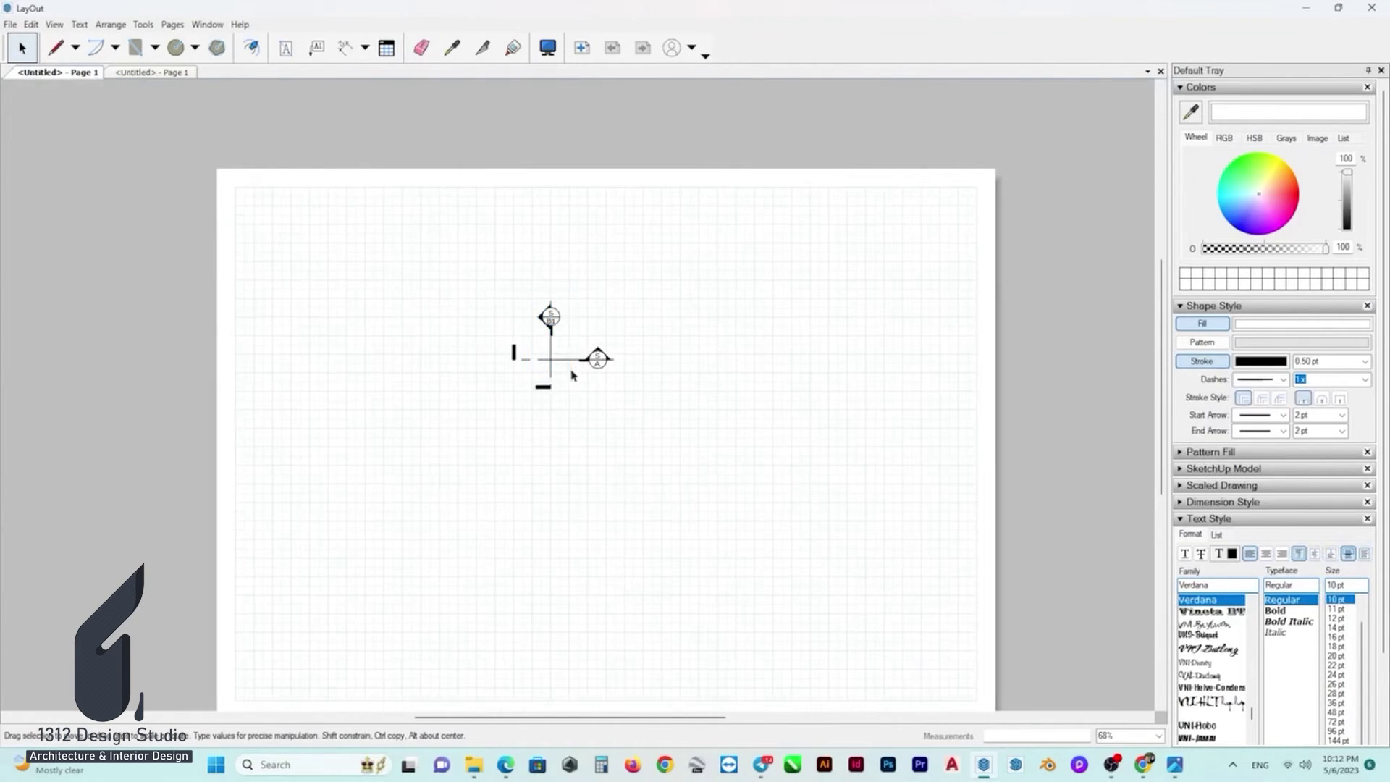
{"action": "double_click", "coordinate": [569, 366]}
{"action": "left_click", "coordinate": [521, 355]}
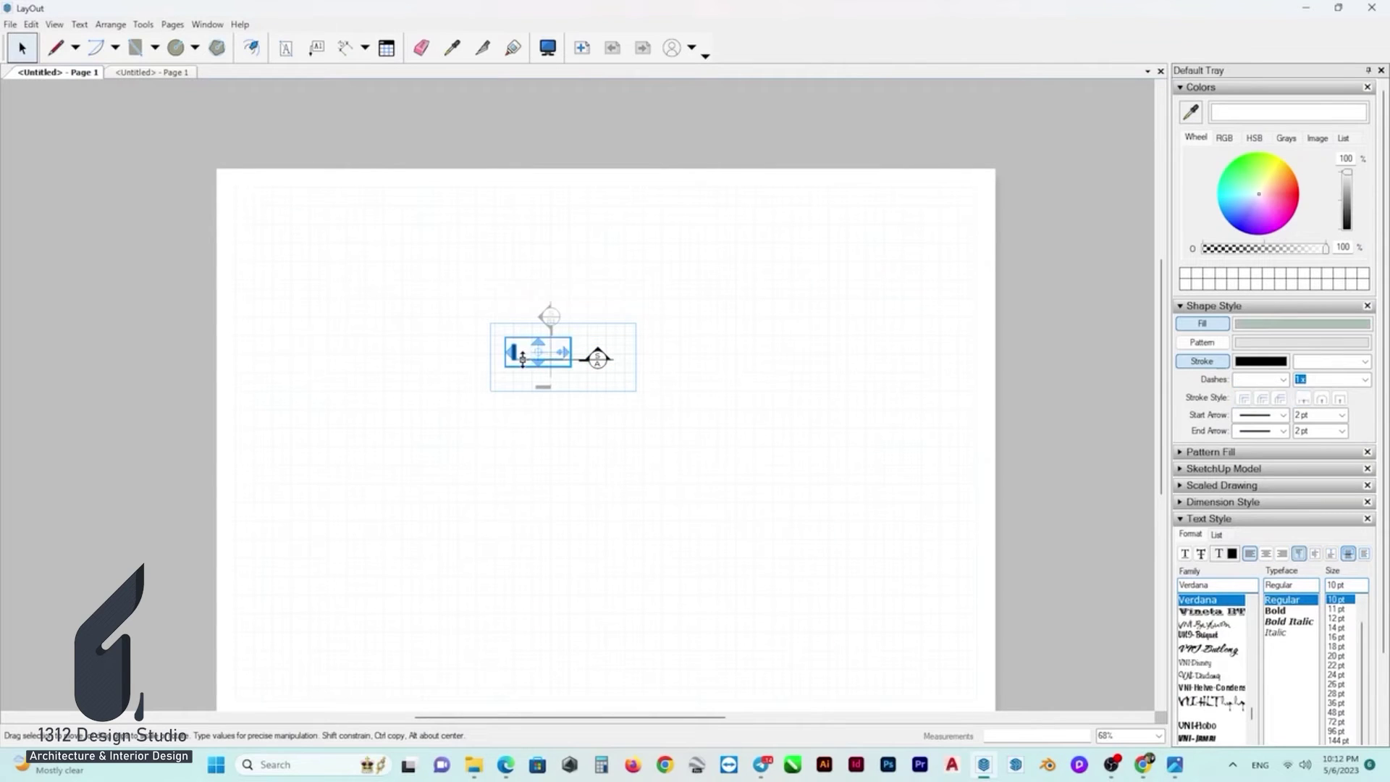
{"action": "left_click_drag", "start_coordinate": [515, 354], "coordinate": [422, 359]}
{"action": "left_click", "coordinate": [465, 307]}
{"action": "scroll", "coordinate": [502, 254], "scroll_direction": "down", "scroll_amount": 1}
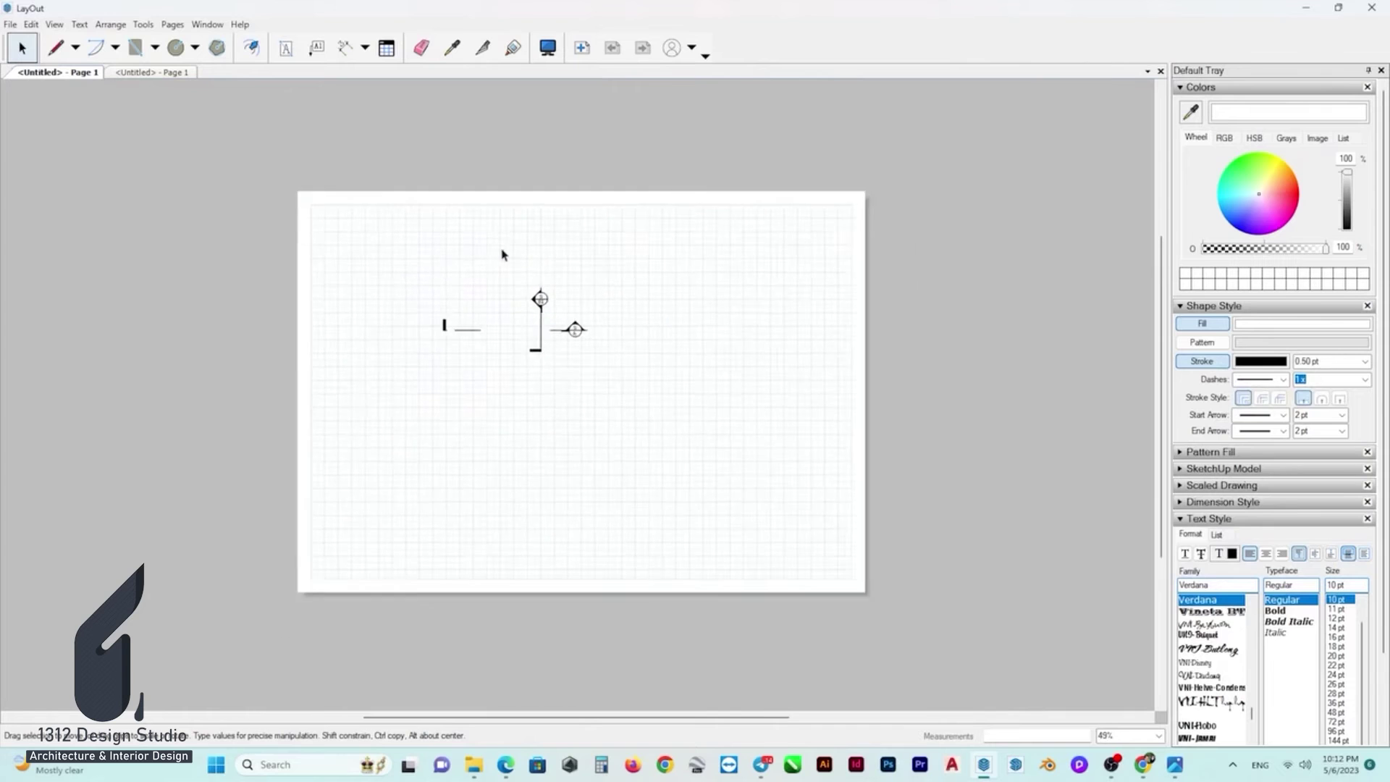
{"action": "scroll", "coordinate": [527, 300], "scroll_direction": "up", "scroll_amount": 1}
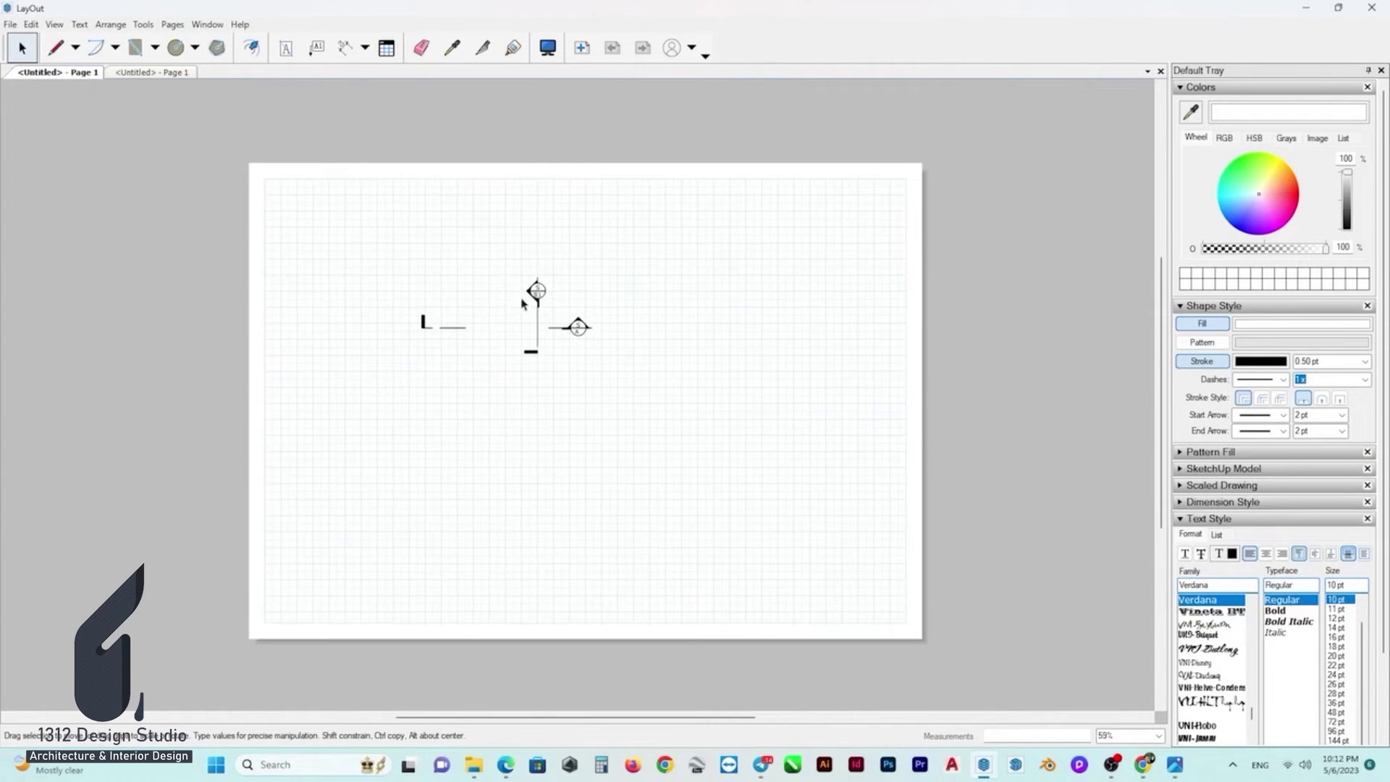
{"action": "left_click", "coordinate": [175, 78]}
- Select the four-circle Exterior Elevation symbol on the symbol sheet
{"action": "scroll", "coordinate": [588, 239], "scroll_direction": "up", "scroll_amount": 1}
{"action": "scroll", "coordinate": [571, 250], "scroll_direction": "up", "scroll_amount": 1}
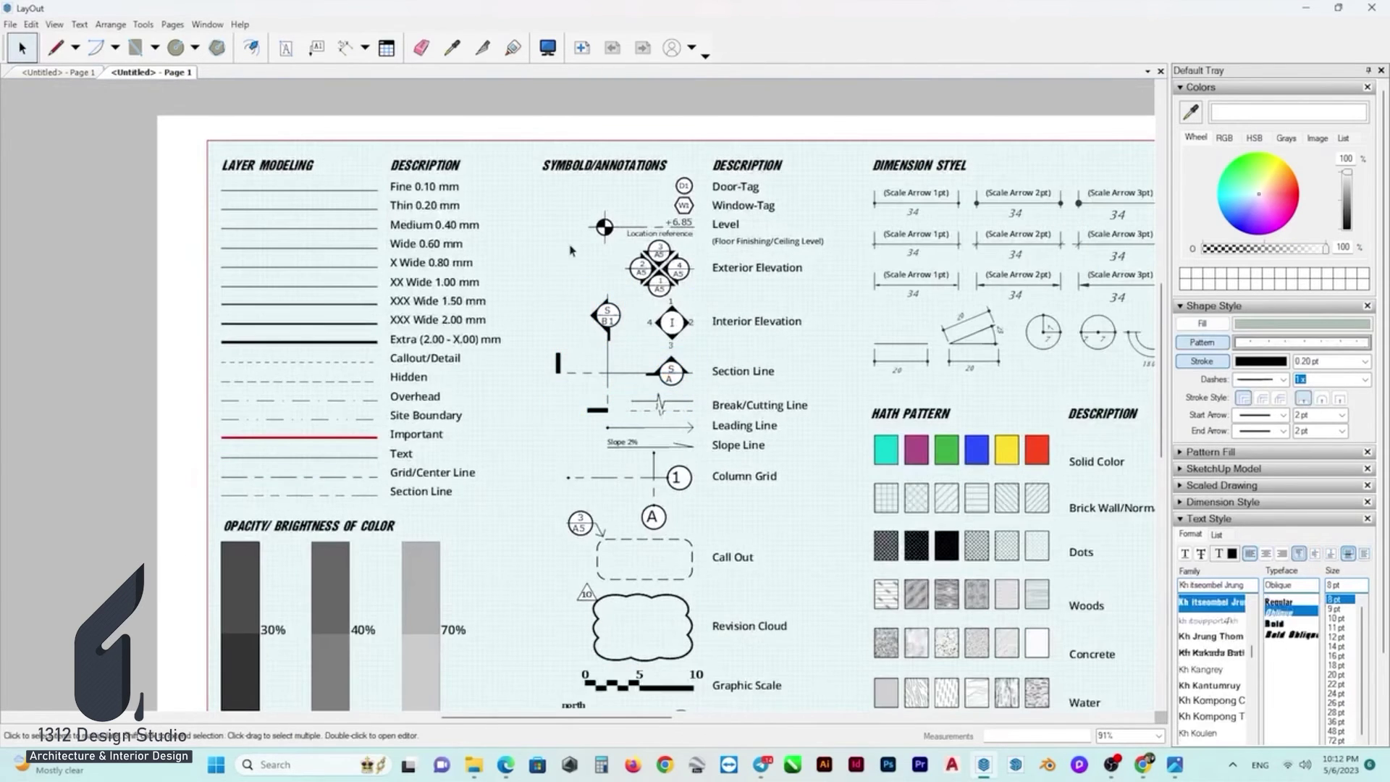
{"action": "scroll", "coordinate": [691, 276], "scroll_direction": "up", "scroll_amount": 1}
{"action": "scroll", "coordinate": [693, 273], "scroll_direction": "up", "scroll_amount": 1}
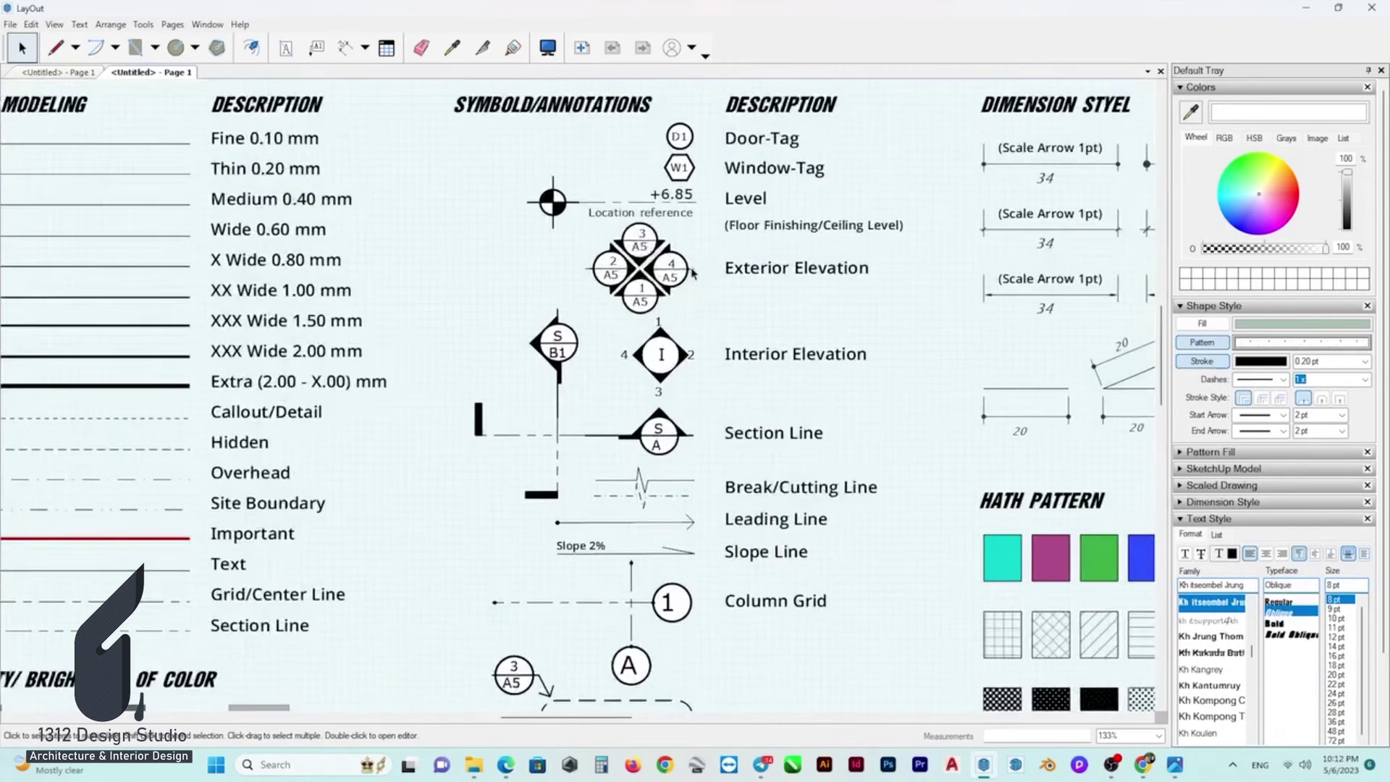
{"action": "scroll", "coordinate": [693, 273], "scroll_direction": "up", "scroll_amount": 1}
{"action": "left_click", "coordinate": [634, 280]}
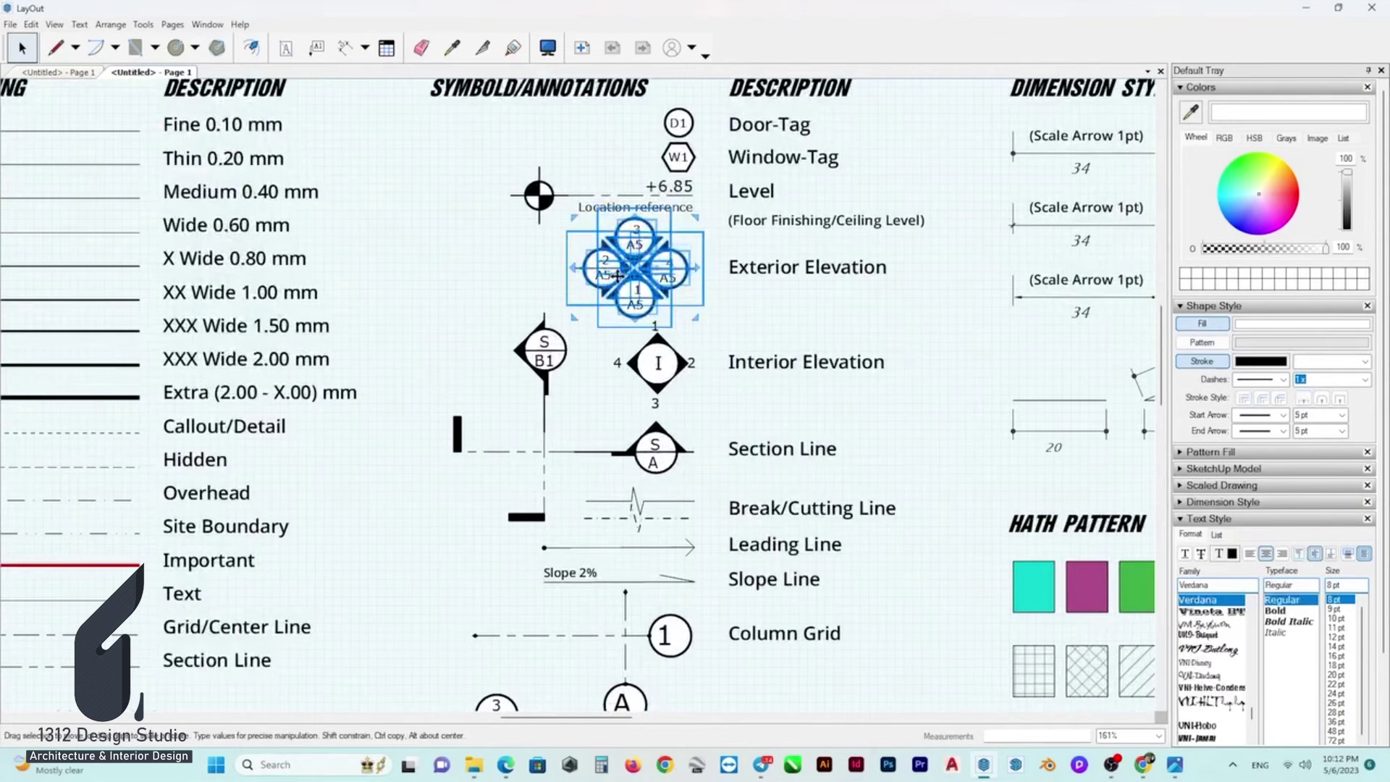
- Paste the Exterior Elevation symbol onto the graph page above the section lines
{"action": "left_click", "coordinate": [86, 74]}
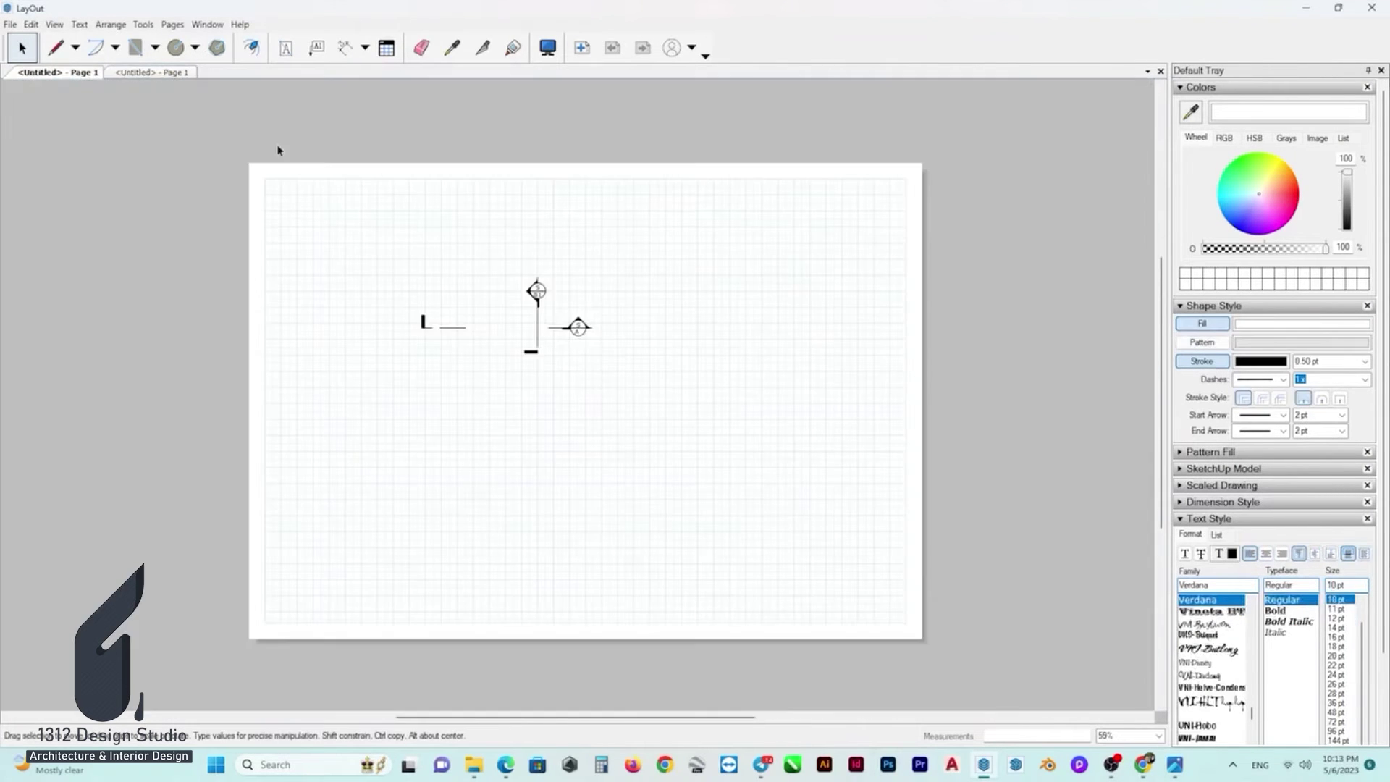
{"action": "key", "text": "ctrl+v"}
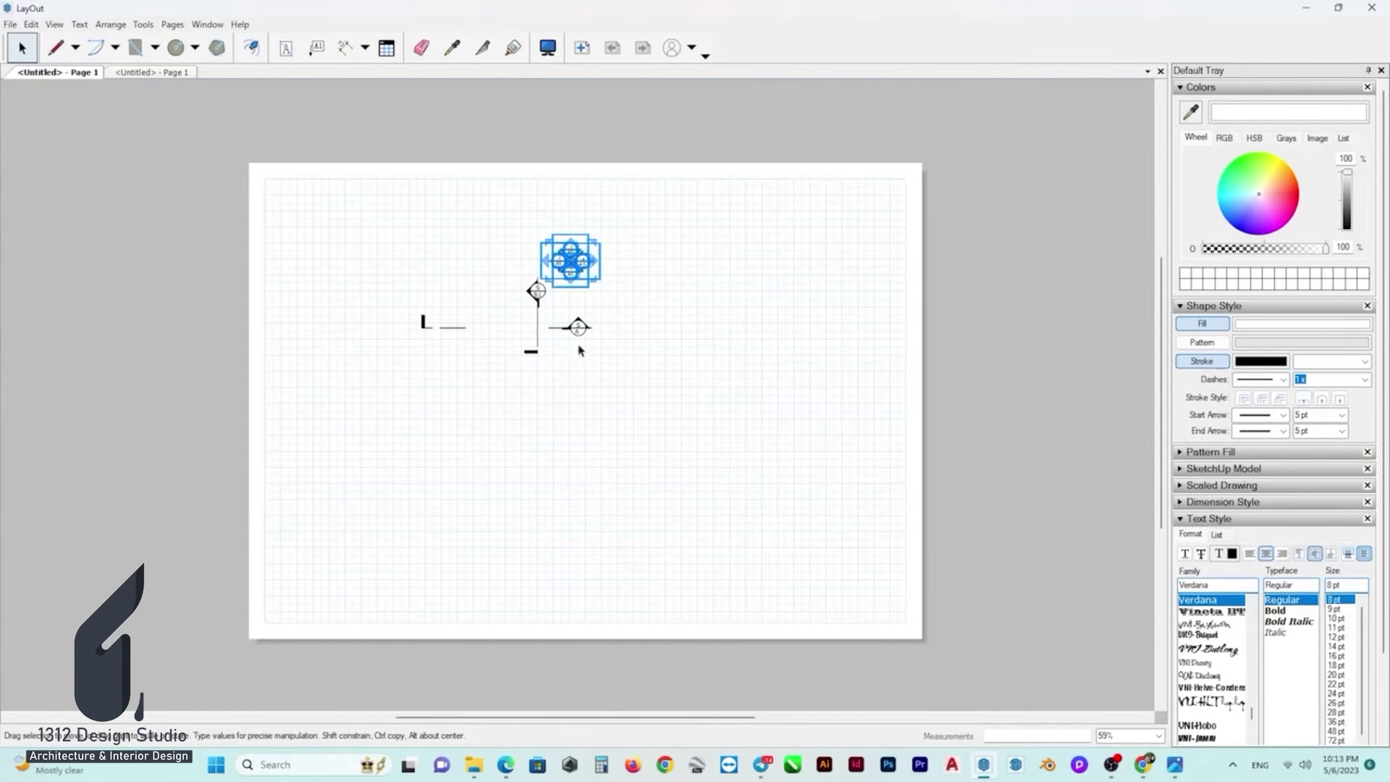
{"action": "left_click", "coordinate": [599, 298]}
{"action": "scroll", "coordinate": [573, 270], "scroll_direction": "up", "scroll_amount": 1}
{"action": "scroll", "coordinate": [573, 270], "scroll_direction": "up", "scroll_amount": 2}
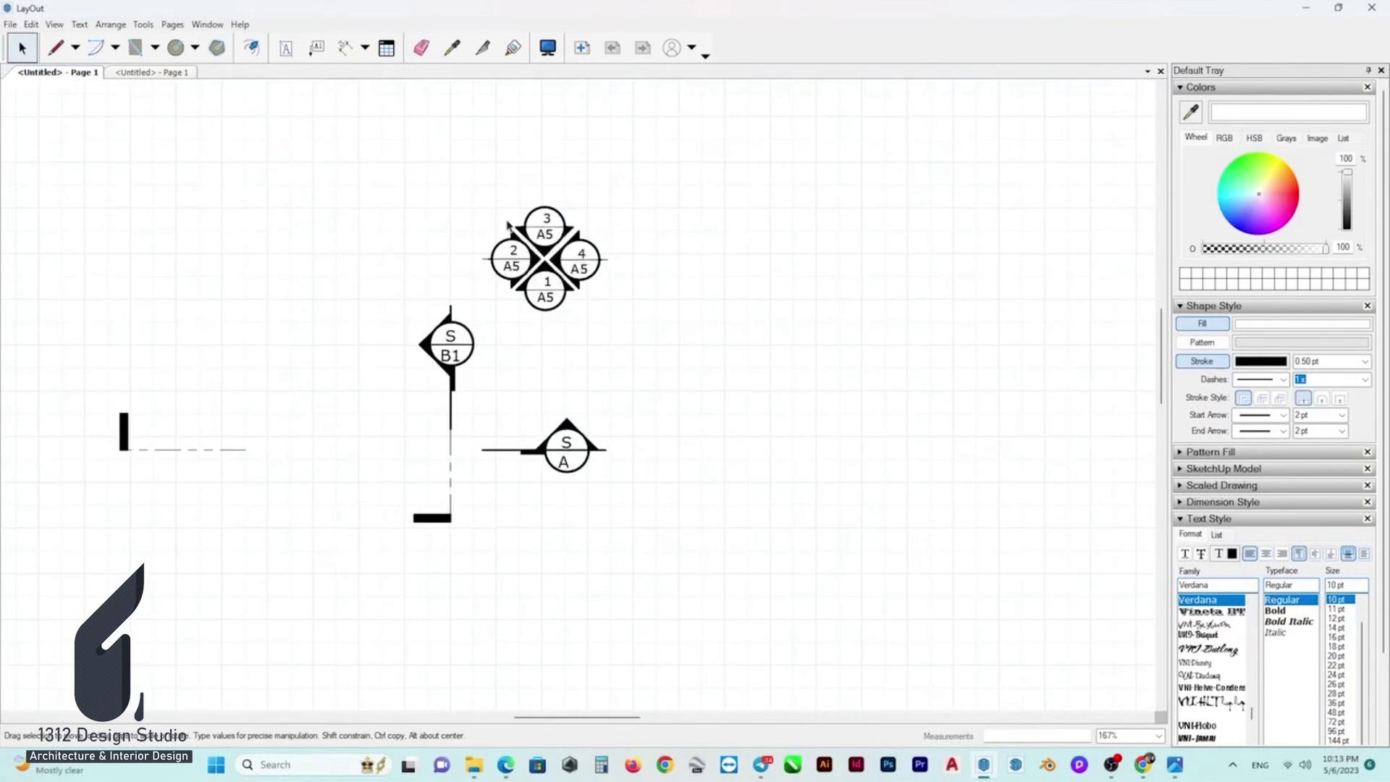
{"action": "scroll", "coordinate": [626, 295], "scroll_direction": "down", "scroll_amount": 2}
{"action": "scroll", "coordinate": [612, 301], "scroll_direction": "down", "scroll_amount": 2}
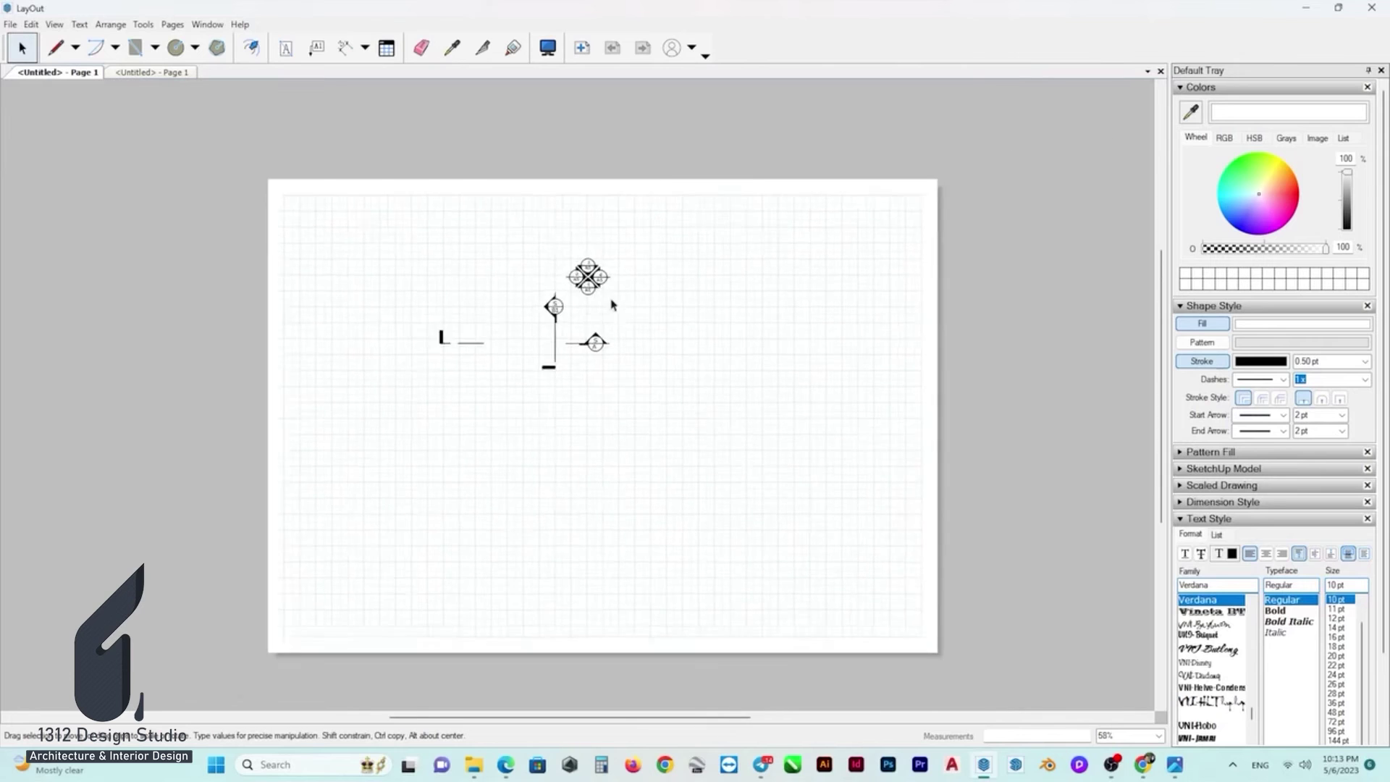
{"action": "scroll", "coordinate": [608, 301], "scroll_direction": "up", "scroll_amount": 1}
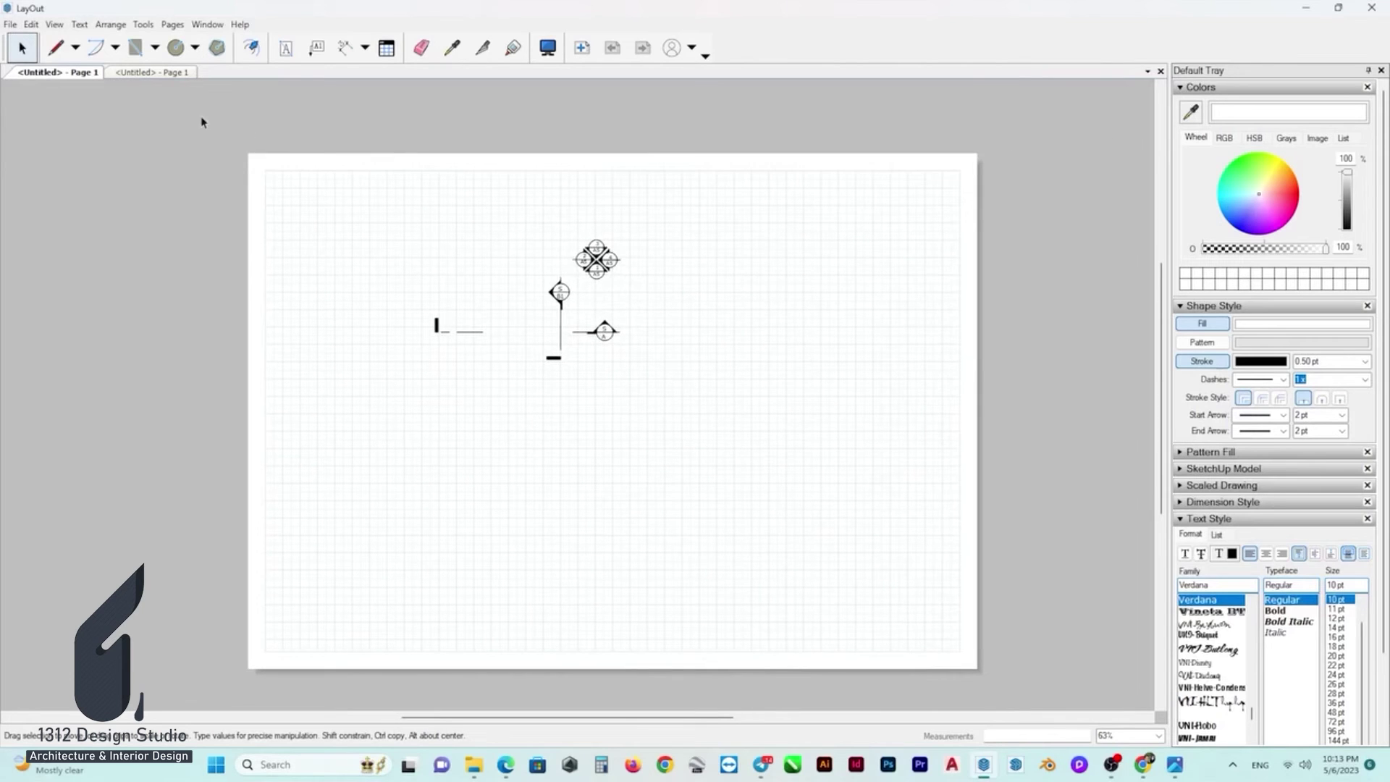
{"action": "left_click", "coordinate": [150, 73]}
- Zoom in and out over the symbol sheet's line weights, symbols, dimension styles and hatches
{"action": "scroll", "coordinate": [717, 351], "scroll_direction": "down", "scroll_amount": 2}
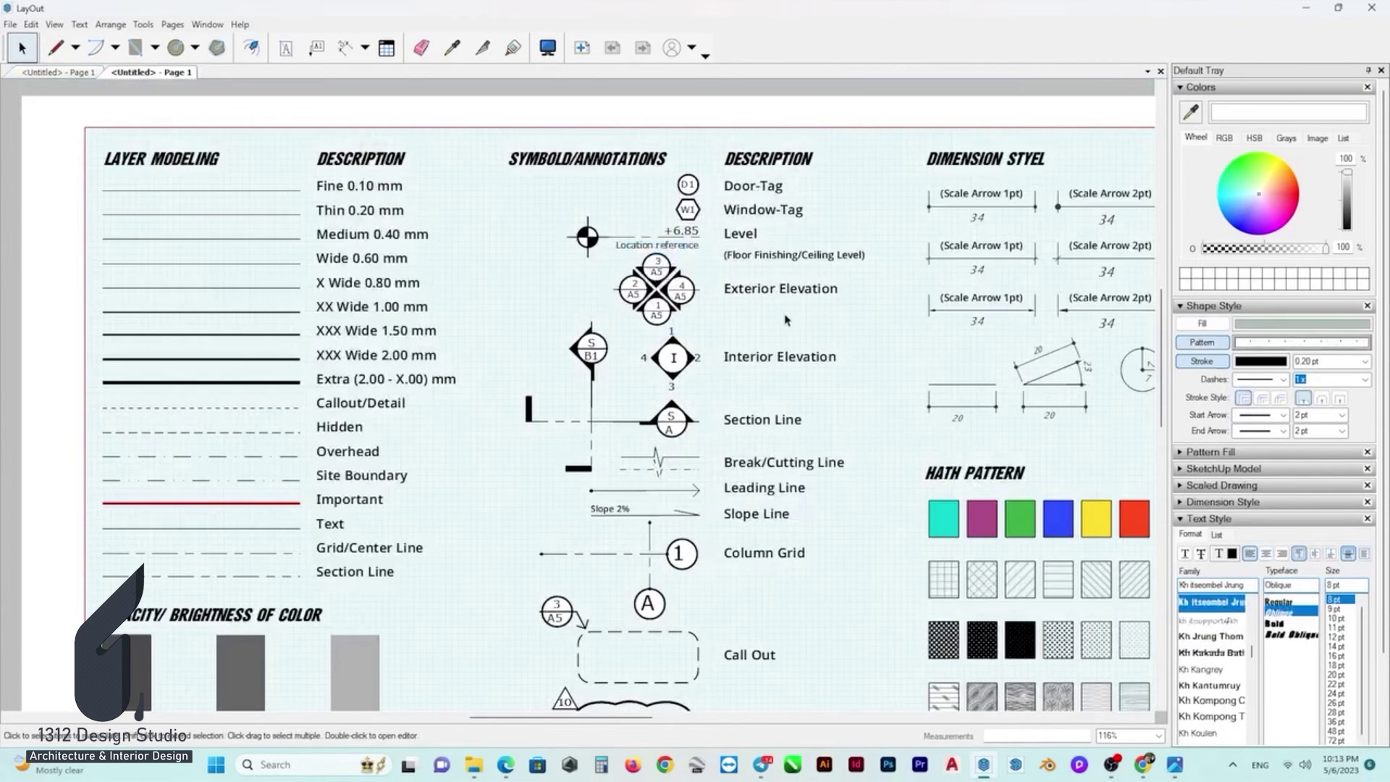
{"action": "scroll", "coordinate": [645, 269], "scroll_direction": "down", "scroll_amount": 2}
{"action": "scroll", "coordinate": [645, 269], "scroll_direction": "down", "scroll_amount": 1}
{"action": "scroll", "coordinate": [645, 269], "scroll_direction": "down", "scroll_amount": 1}
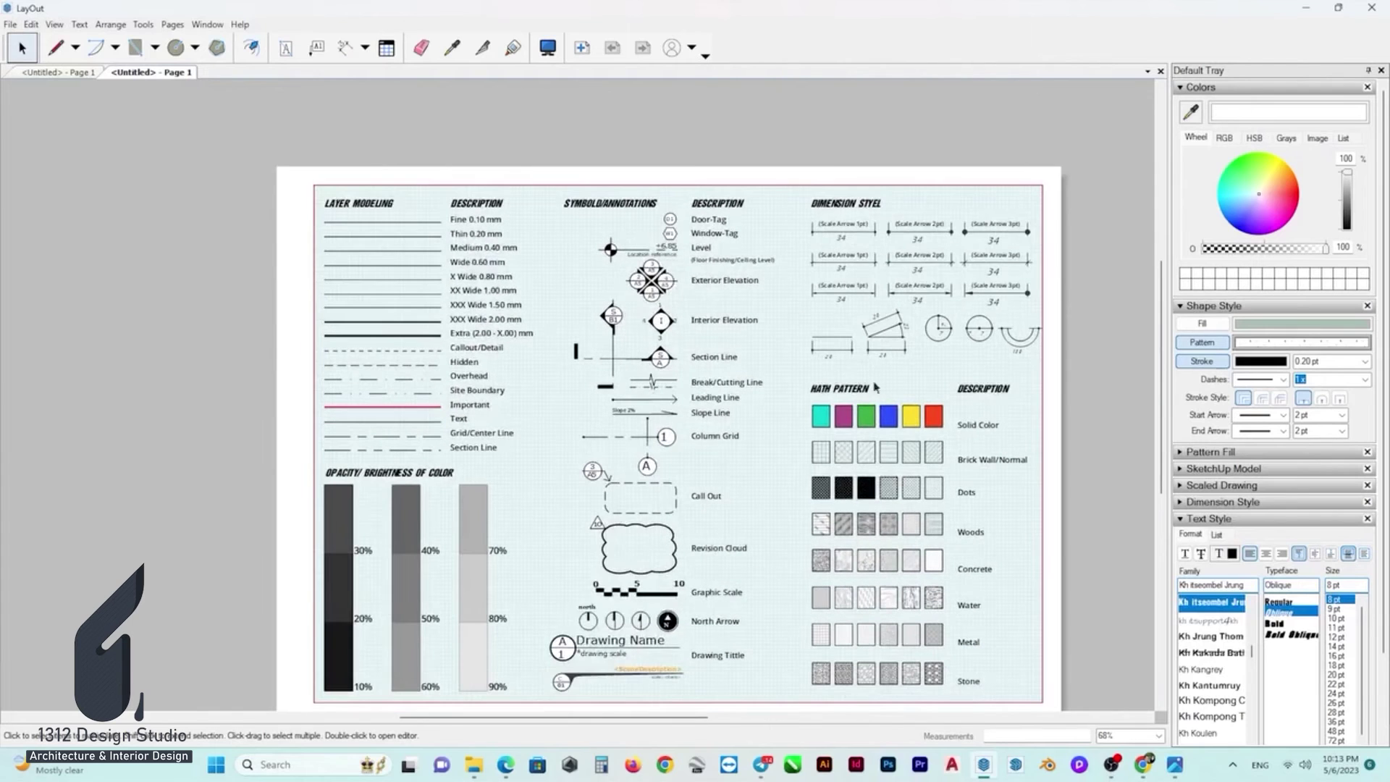
{"action": "scroll", "coordinate": [1026, 270], "scroll_direction": "up", "scroll_amount": 1}
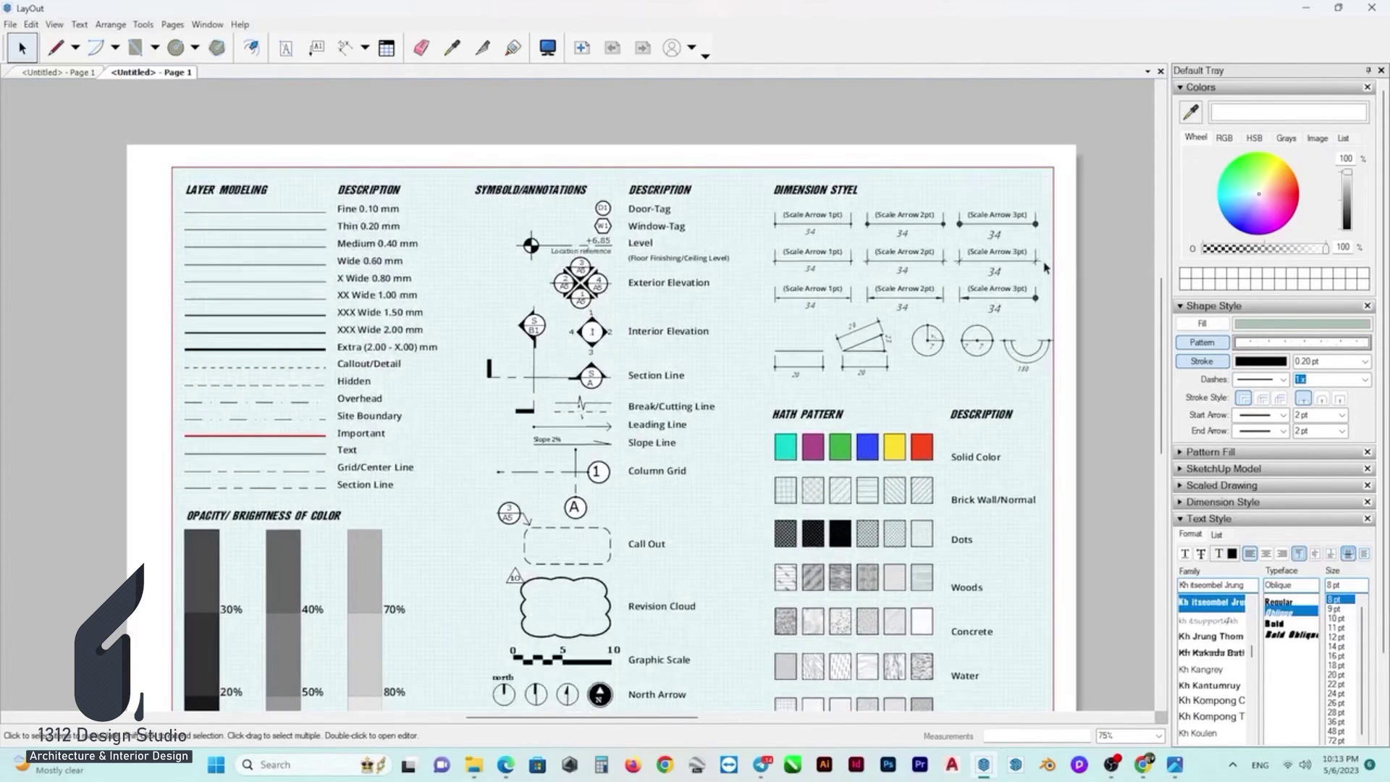
{"action": "scroll", "coordinate": [1023, 264], "scroll_direction": "up", "scroll_amount": 1}
{"action": "scroll", "coordinate": [769, 215], "scroll_direction": "up", "scroll_amount": 1}
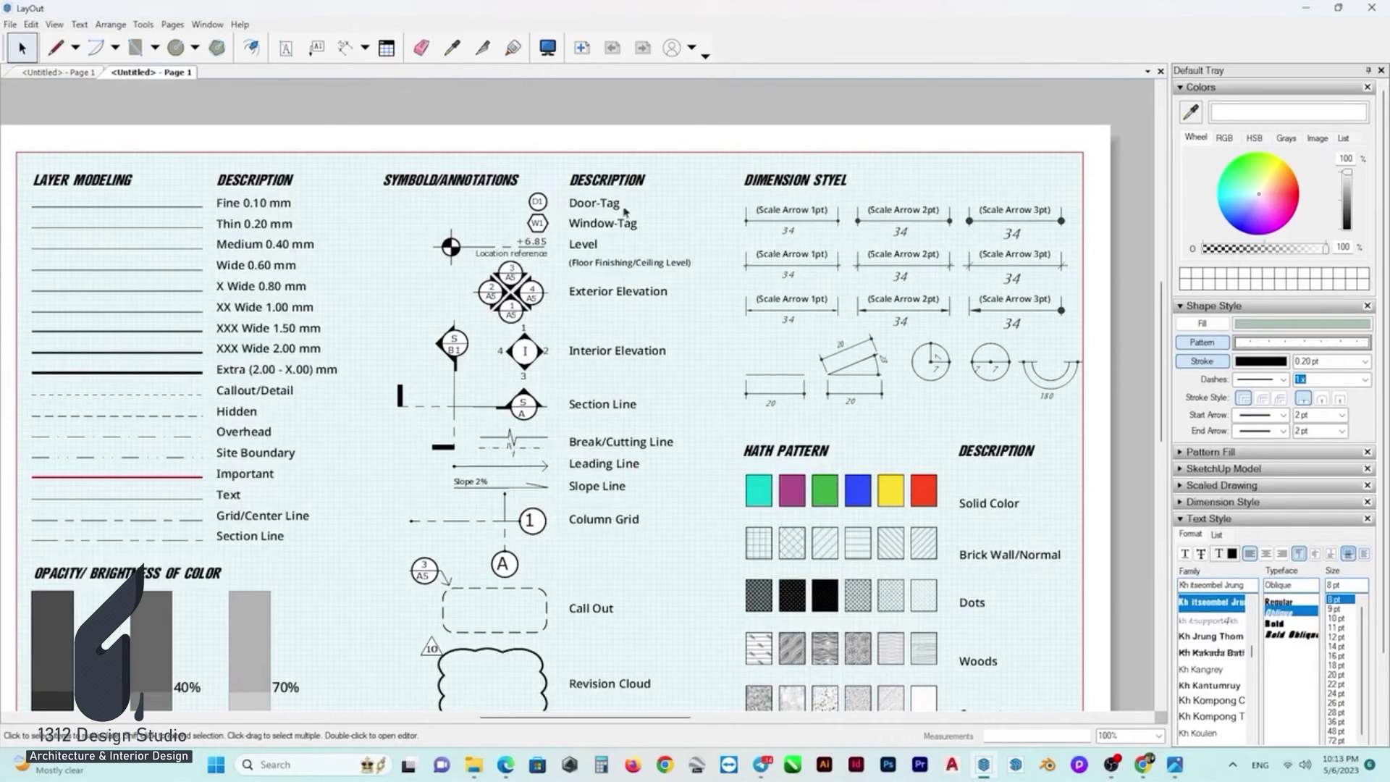
{"action": "scroll", "coordinate": [499, 239], "scroll_direction": "down", "scroll_amount": 2}
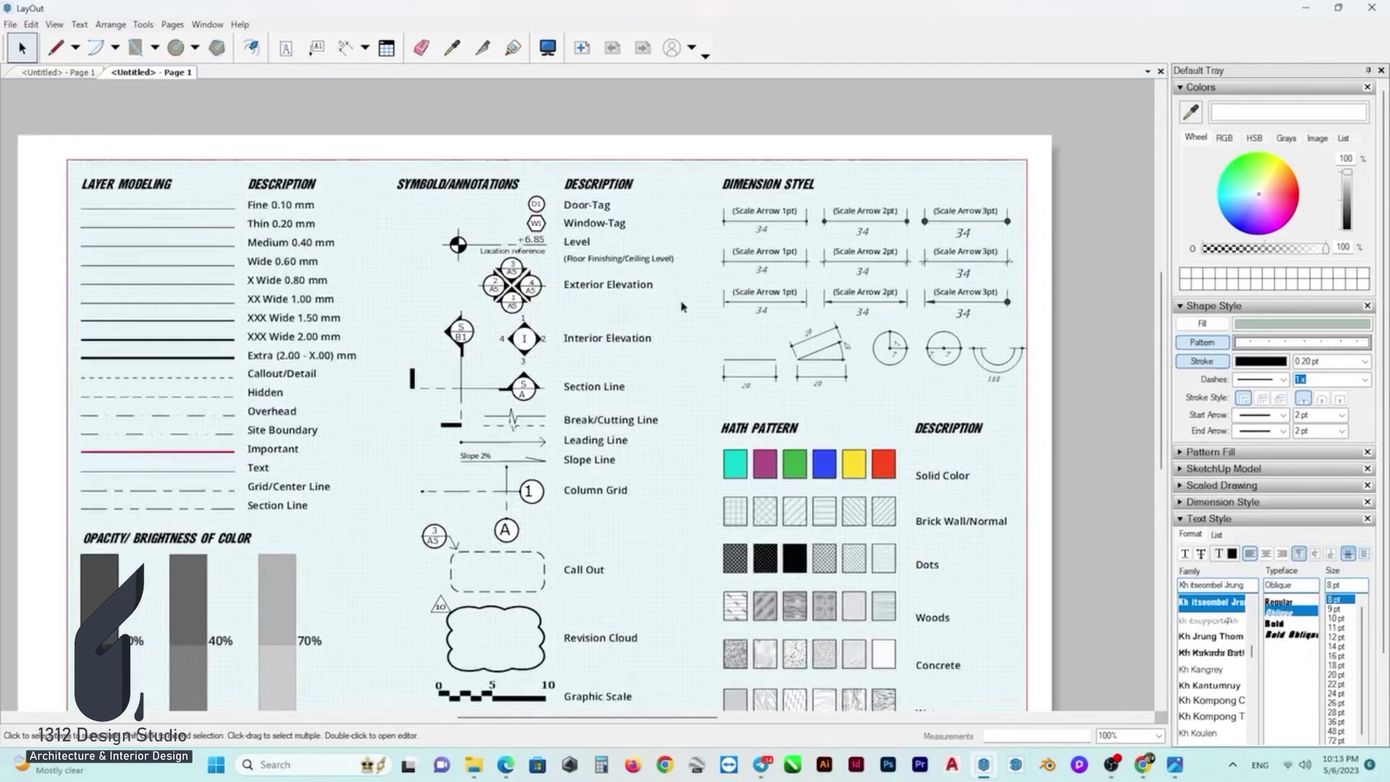
{"action": "scroll", "coordinate": [579, 412], "scroll_direction": "down", "scroll_amount": 1}
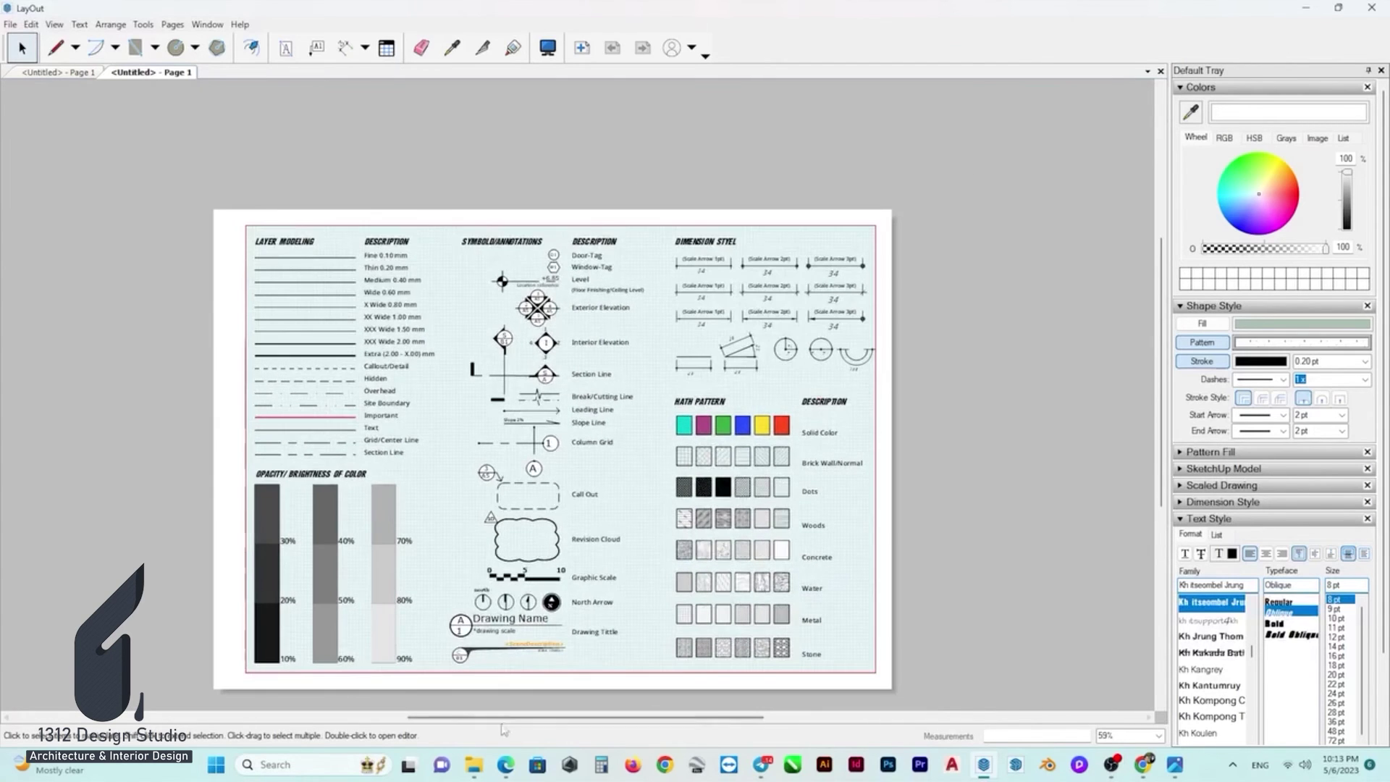
{"action": "scroll", "coordinate": [295, 655], "scroll_direction": "up", "scroll_amount": 1}
{"action": "scroll", "coordinate": [292, 656], "scroll_direction": "up", "scroll_amount": 1}
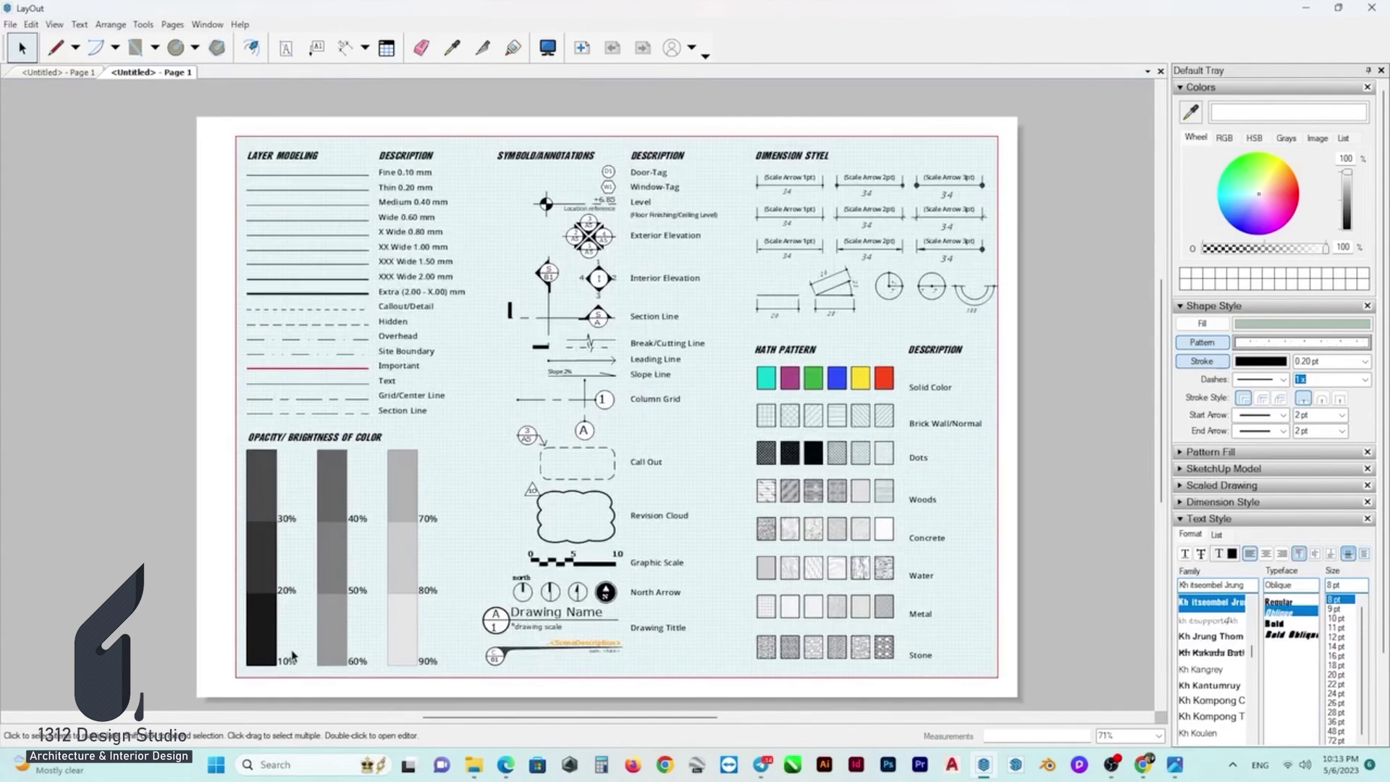